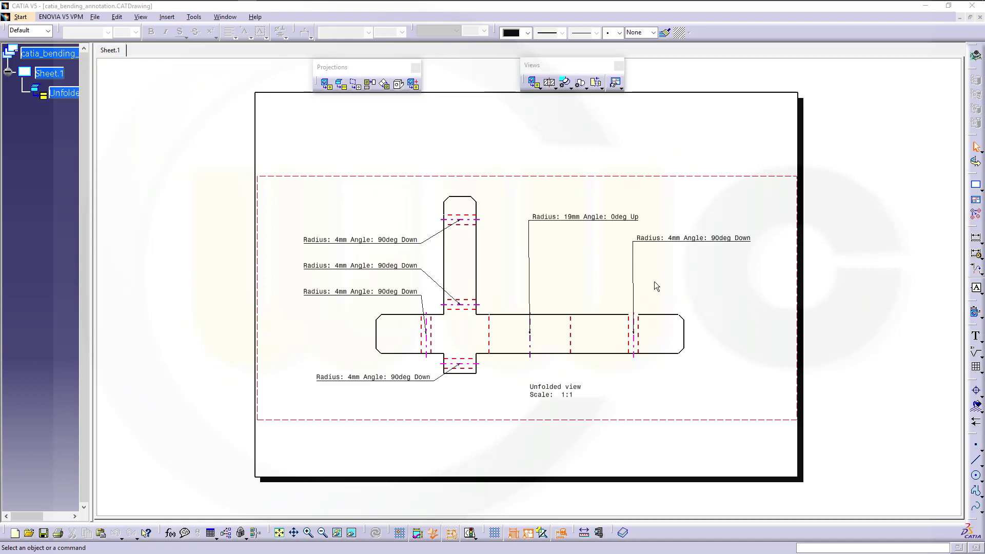
Bring the 3D catia_v5_sheet_metal_bracket.CATPart window to the front.
left_click(226, 17)
left_click(249, 81)
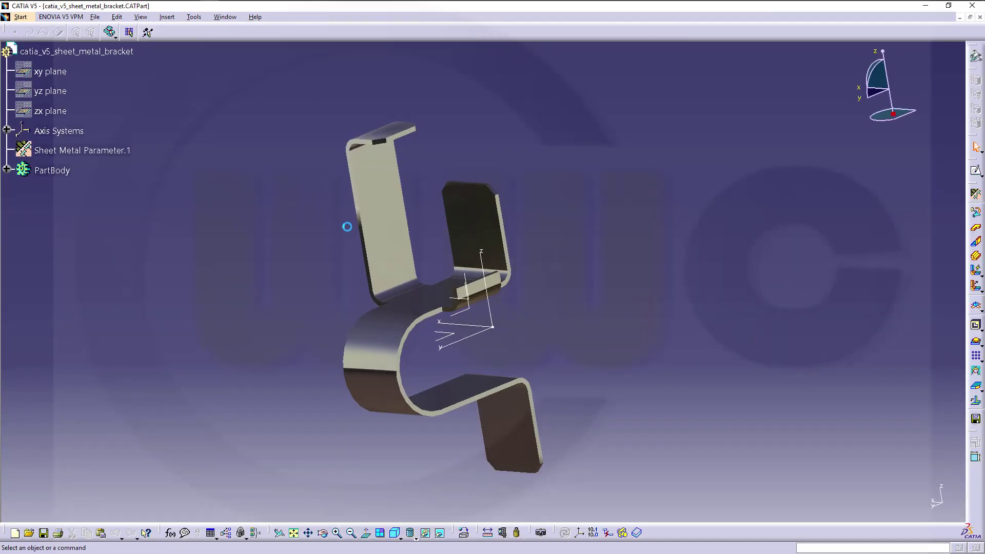
Switch to the catia_bending_annotation.CATDrawing window from the Window menu.
left_click(227, 20)
left_click(266, 97)
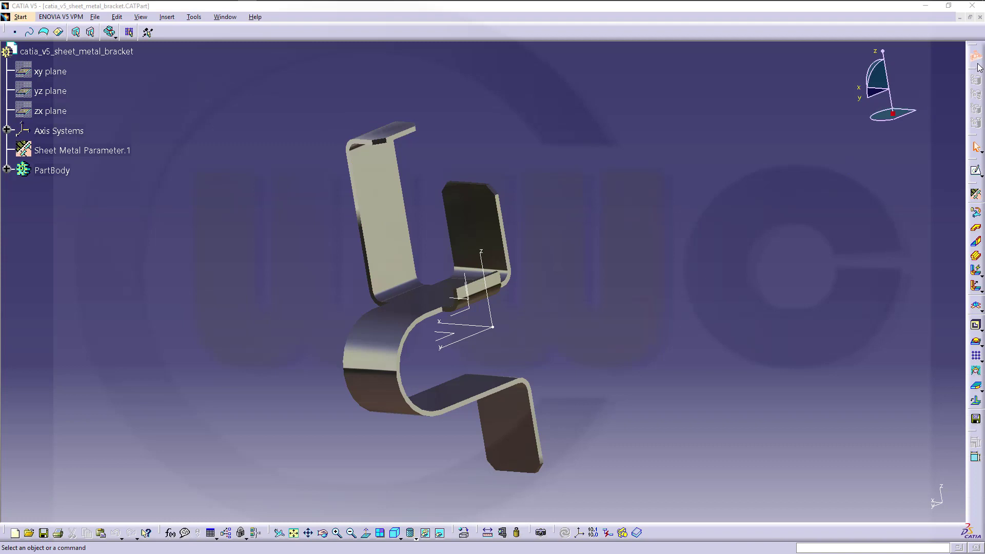
Create a new Drafting drawing with the default Standard ISO A3 sheet.
left_click(977, 59)
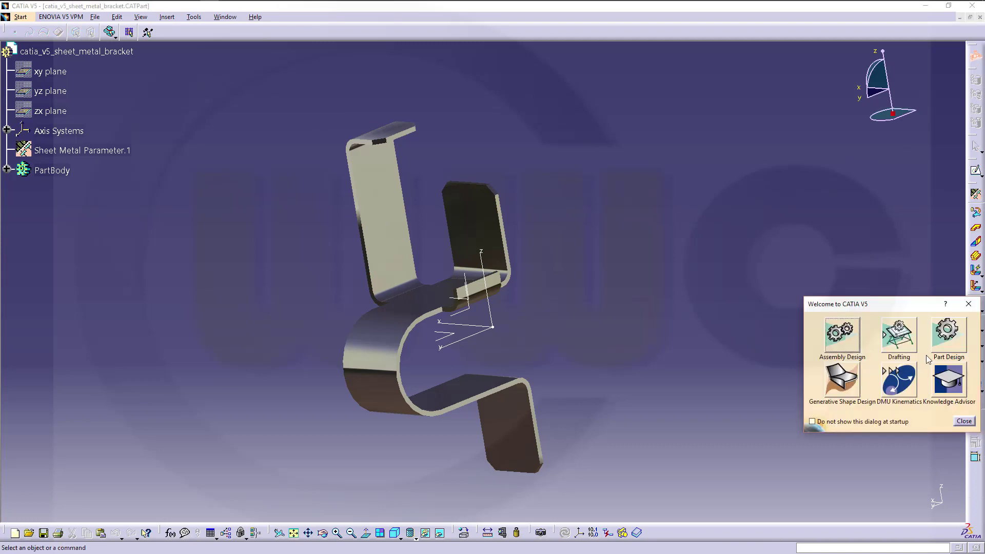
left_click(897, 334)
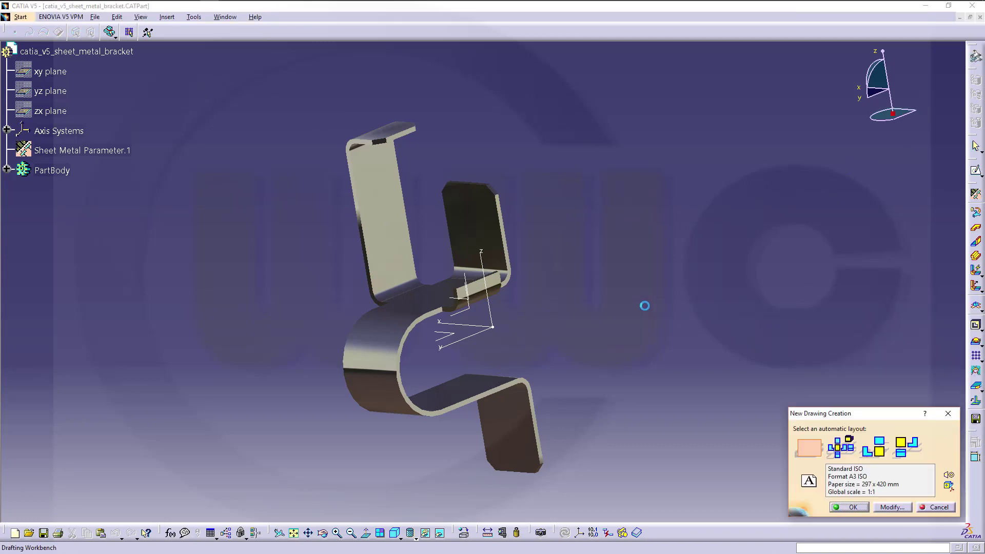
left_click(849, 507)
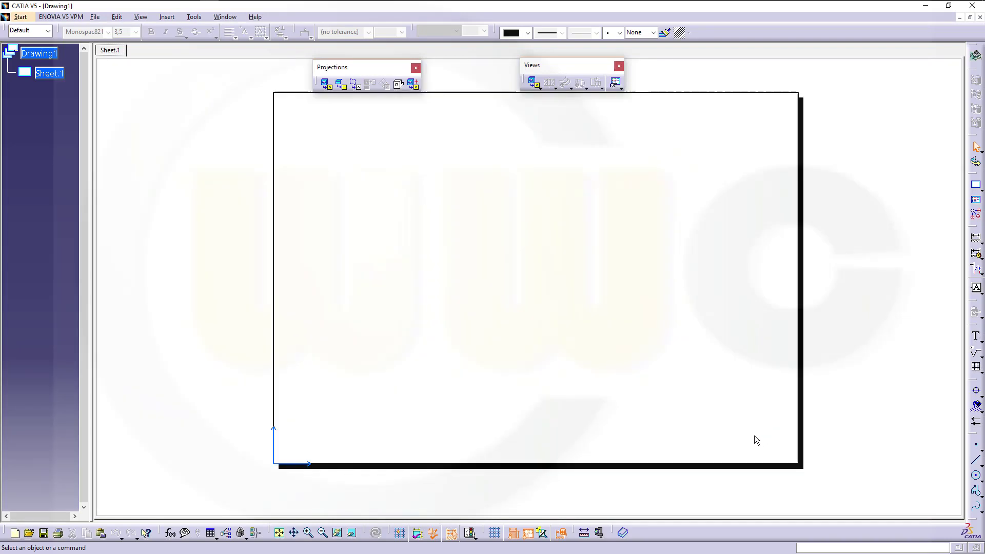
Generate a 1:1 unfolded view from a bracket face, rotated 90° to lie horizontally.
left_click(341, 84)
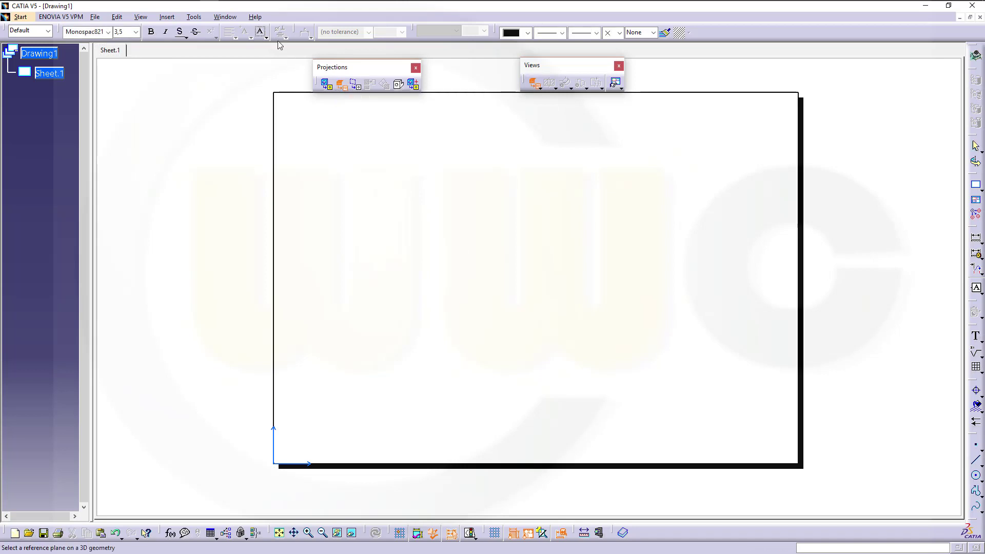
left_click(224, 17)
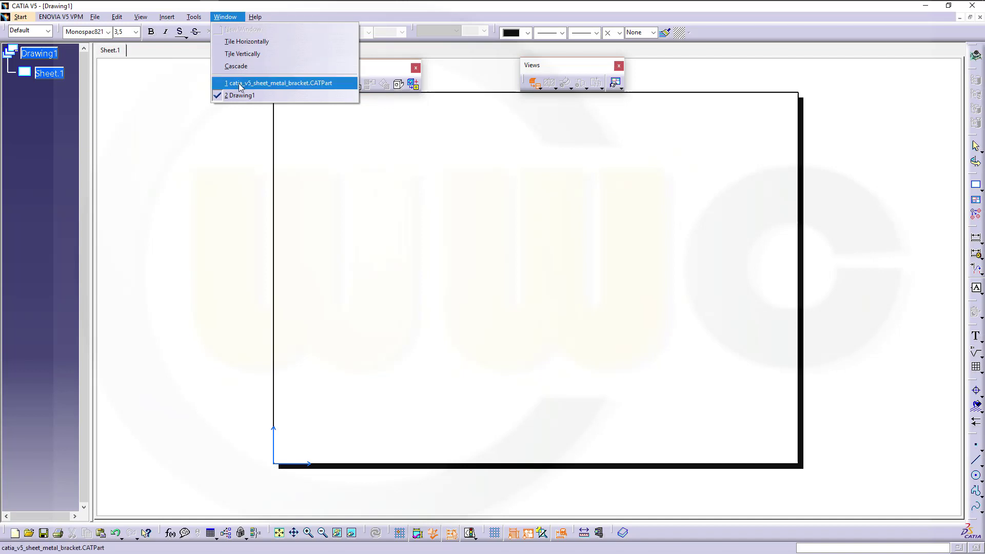
left_click(239, 83)
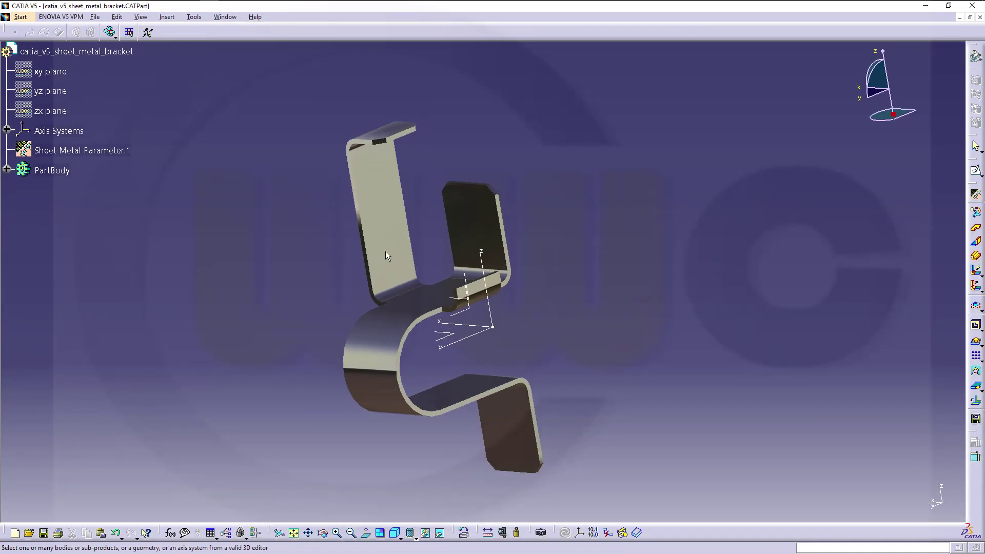
left_click(442, 300)
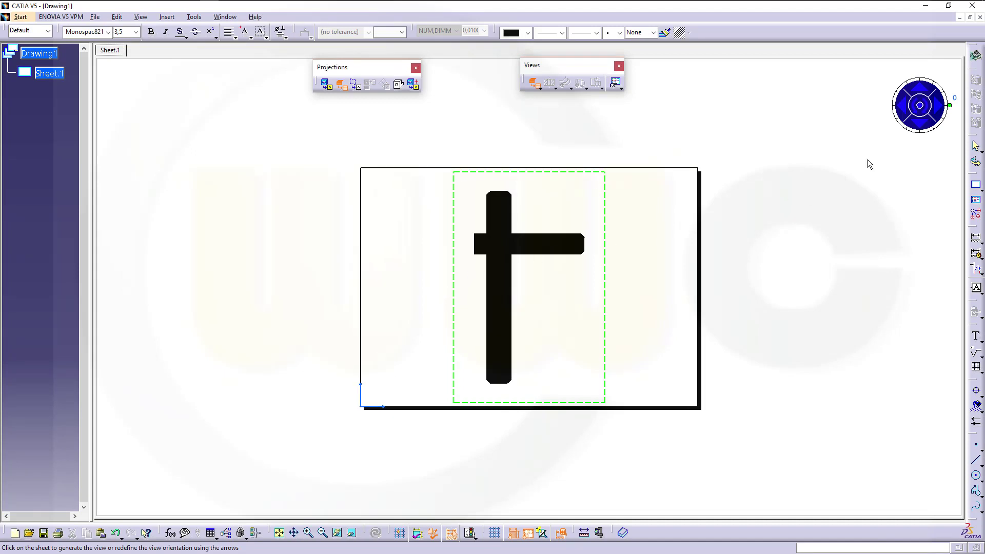
left_click_drag(951, 111, 920, 77)
left_click(641, 381)
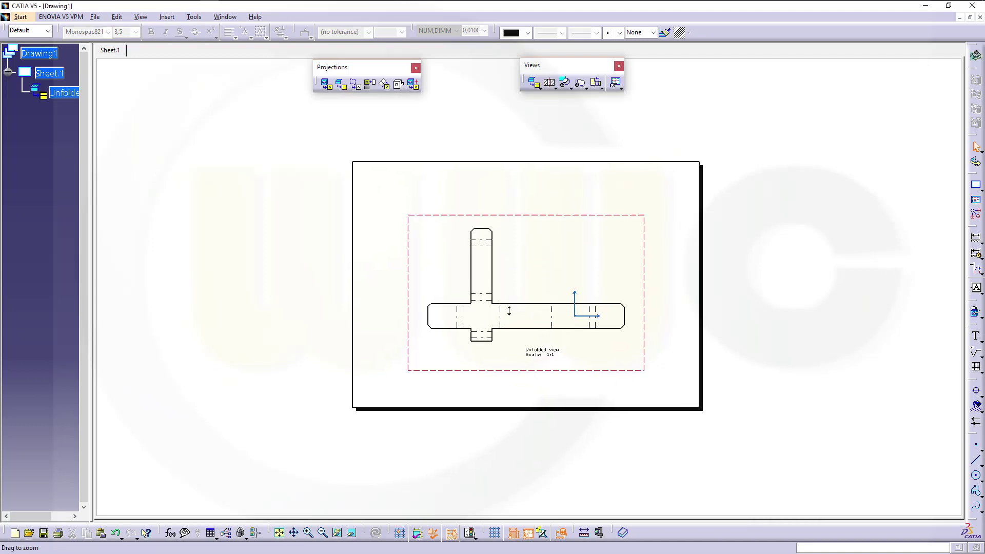
middle_click_drag(550, 288, 484, 298)
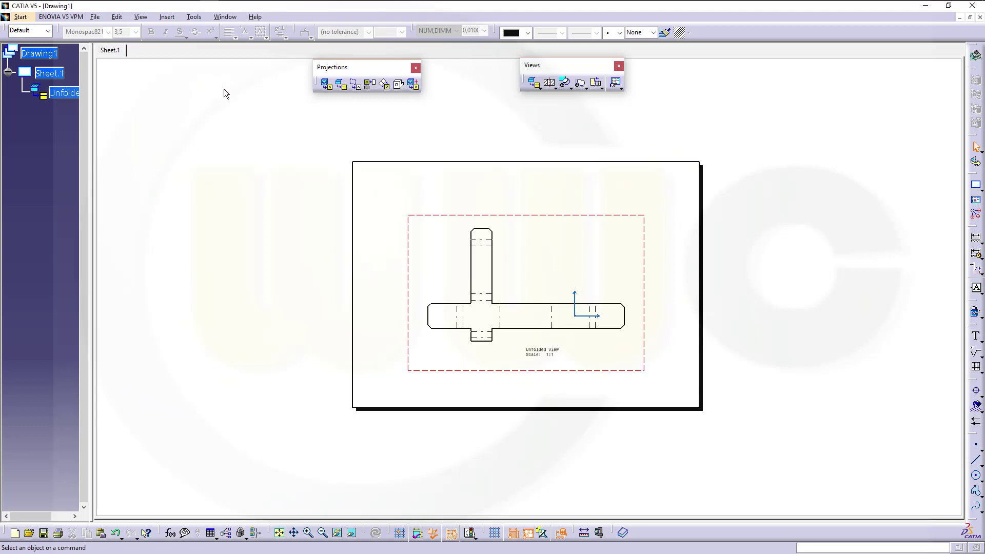
Uncheck 'Prevent generative view style usage' in the Drafting Administration options.
left_click(195, 18)
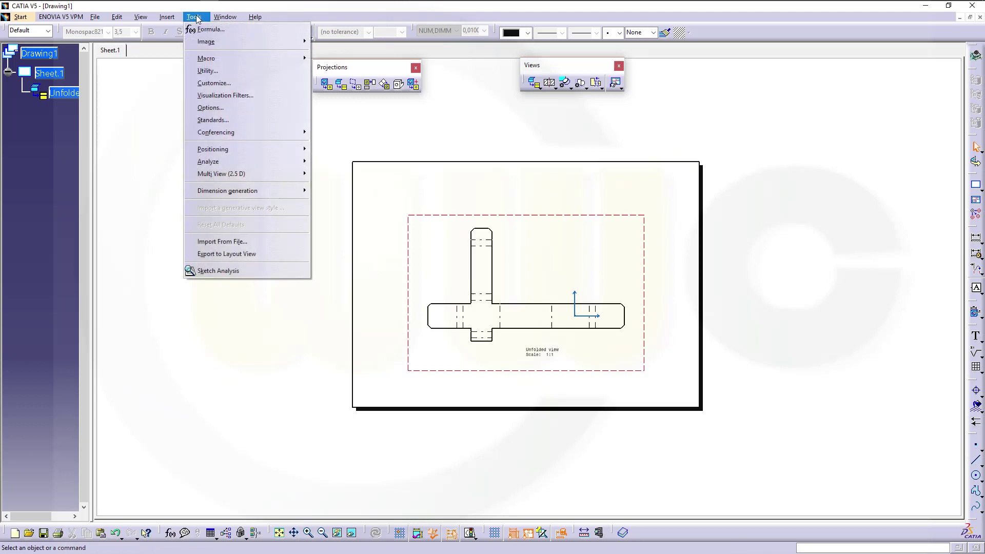
left_click(224, 107)
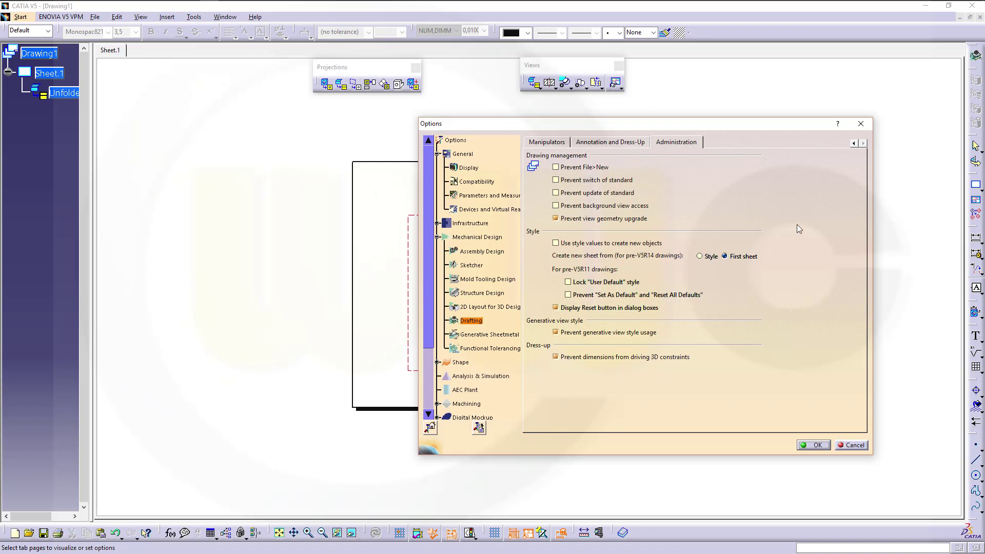
left_click(854, 143)
left_click(855, 144)
left_click(854, 143)
left_click(855, 144)
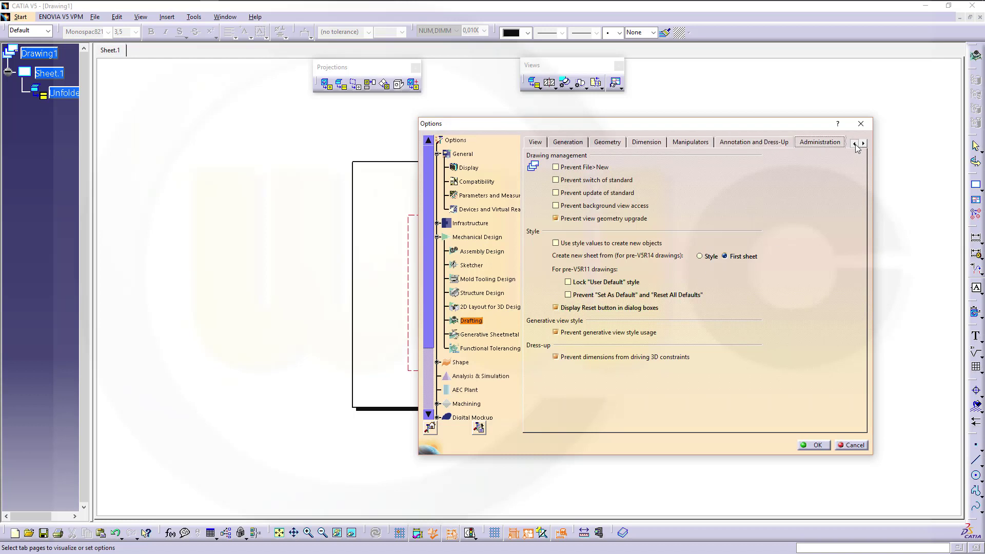
left_click(854, 143)
left_click(854, 144)
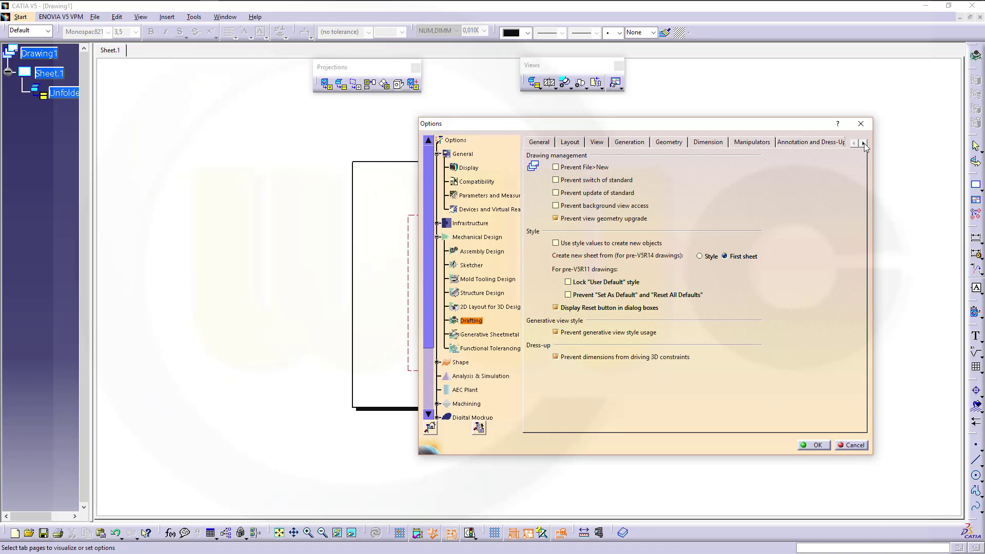
left_click(863, 143)
left_click(864, 144)
left_click(864, 143)
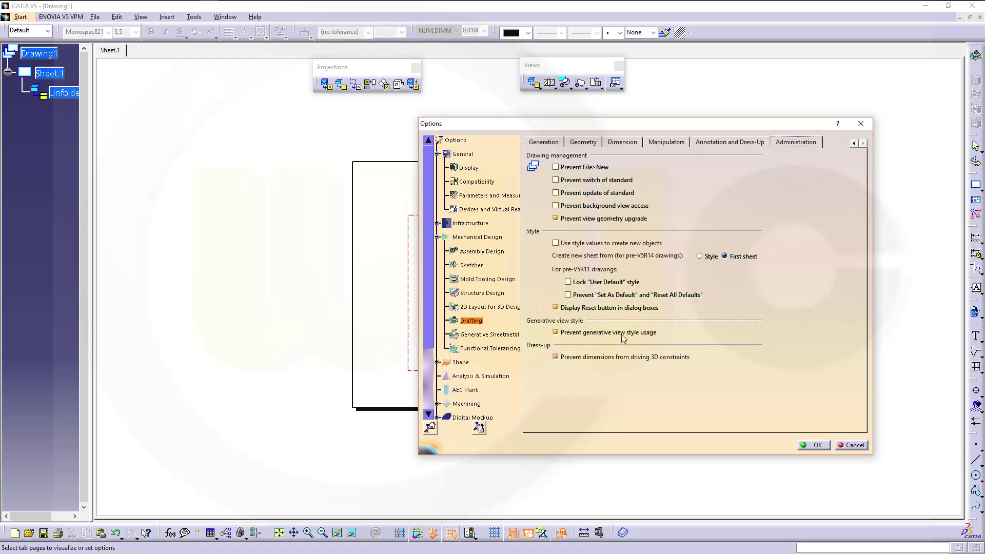
left_click(559, 335)
Confirm the changed options and delete the existing unfolded view.
left_click(819, 448)
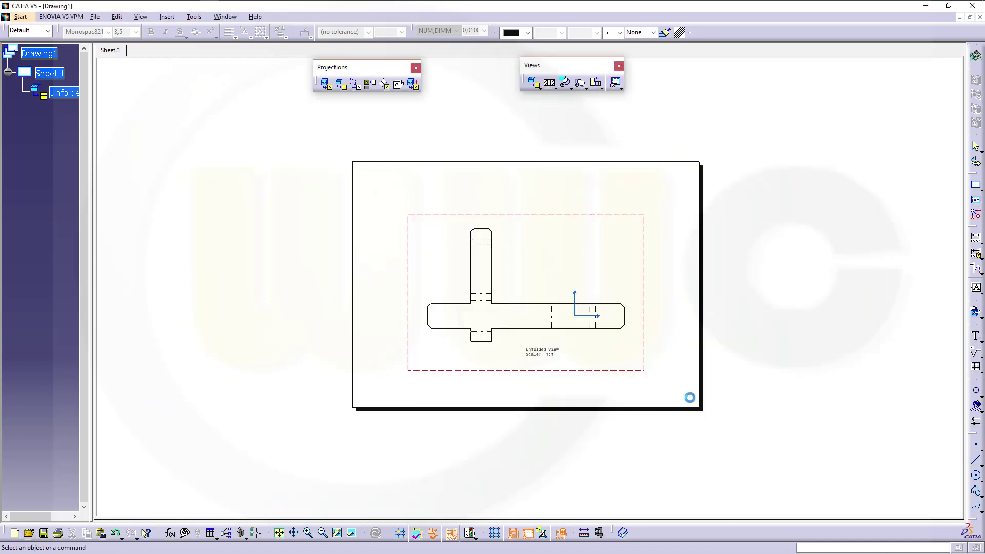
left_click(644, 371)
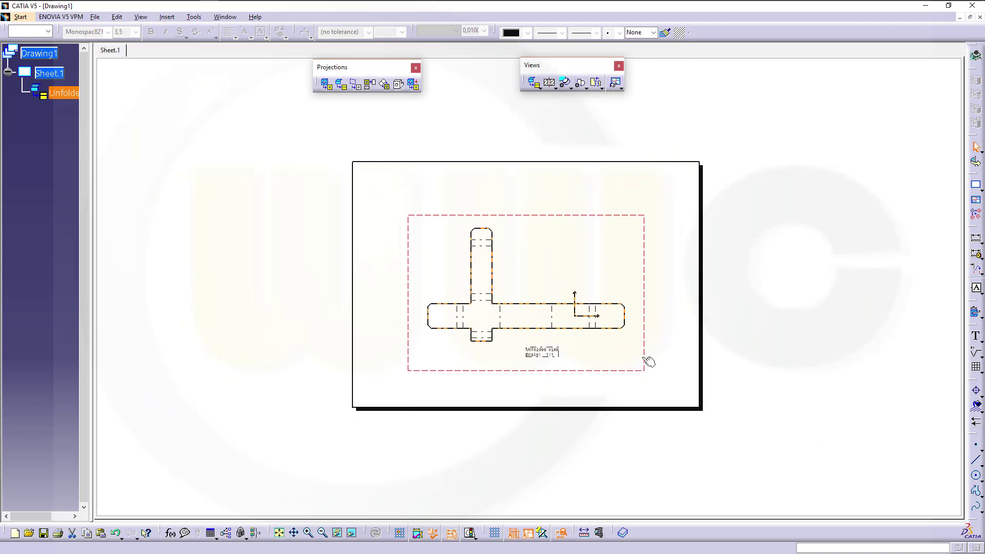
key("Delete")
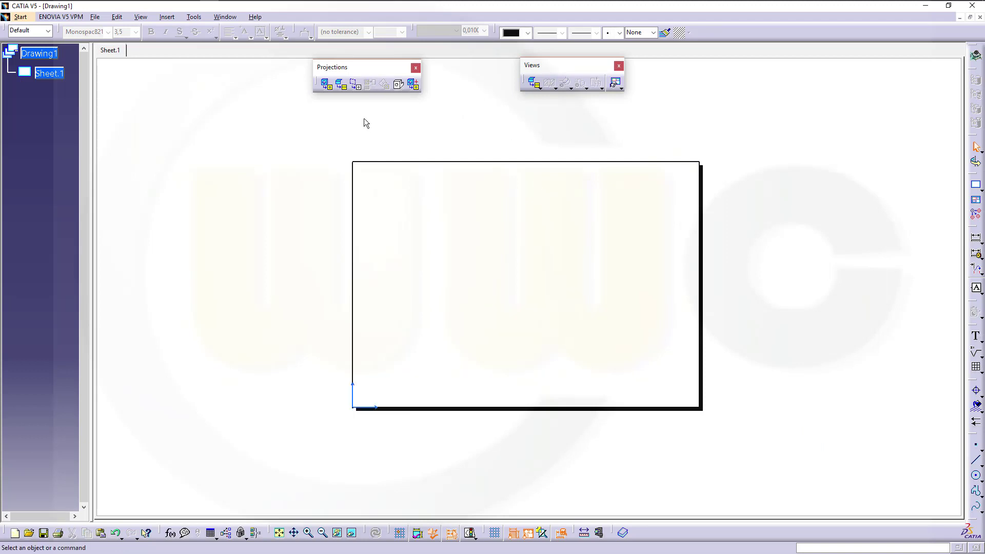
Start a new unfolded view with the DefaultGenerativeStyle view style selected.
left_click(342, 85)
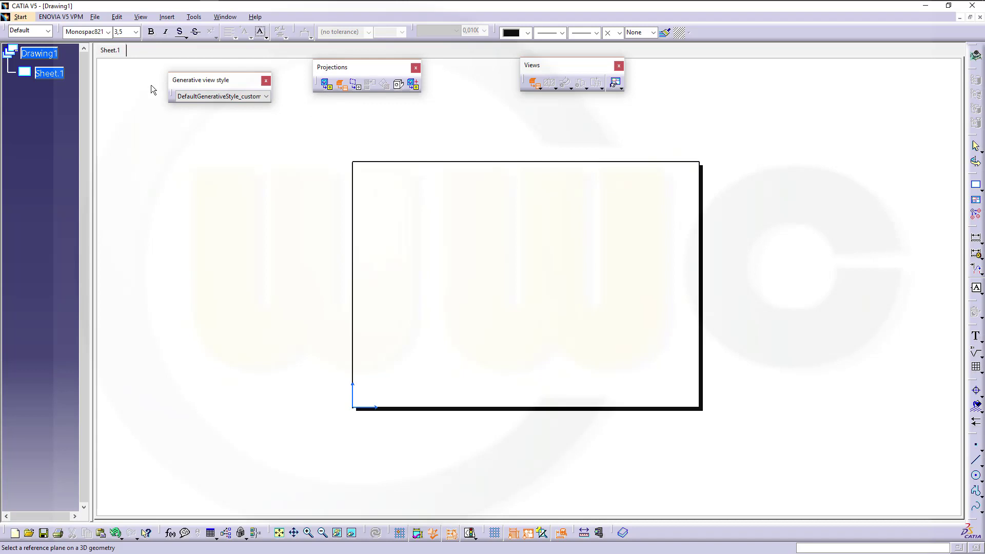
left_click(266, 96)
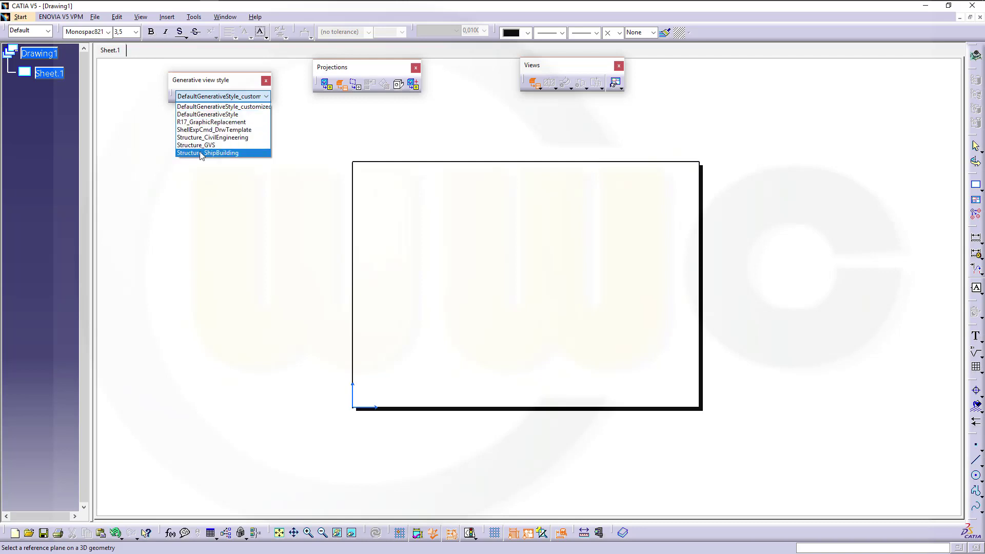
left_click(203, 115)
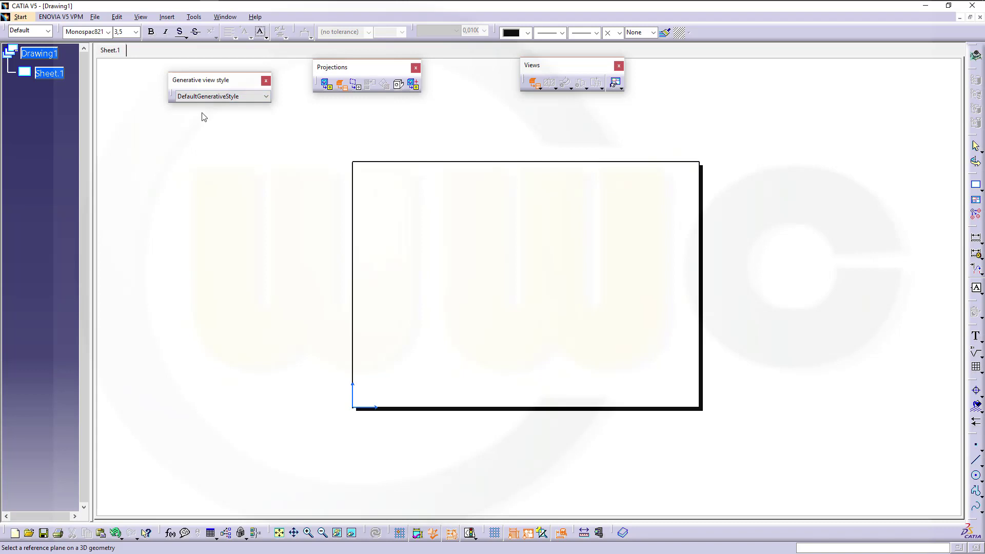
left_click(225, 17)
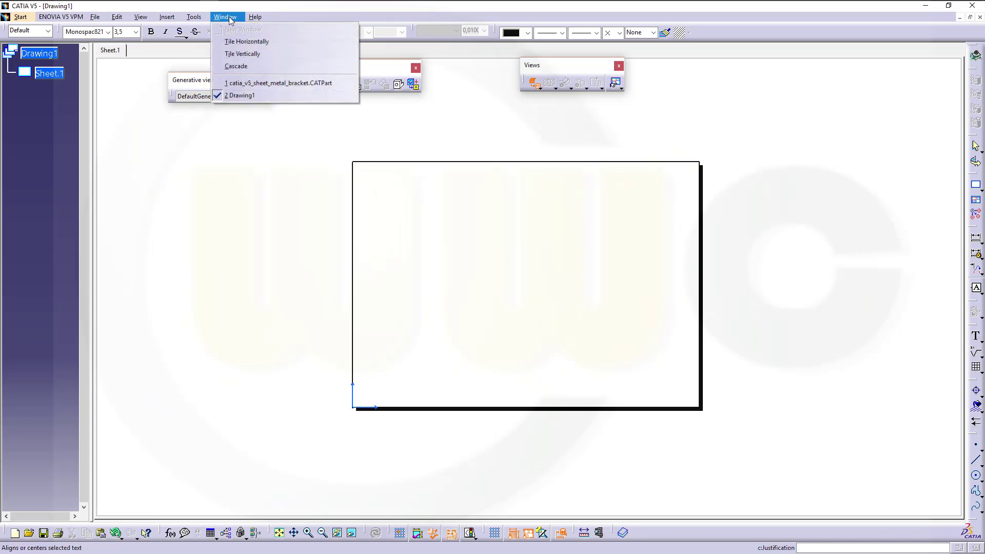
left_click(241, 83)
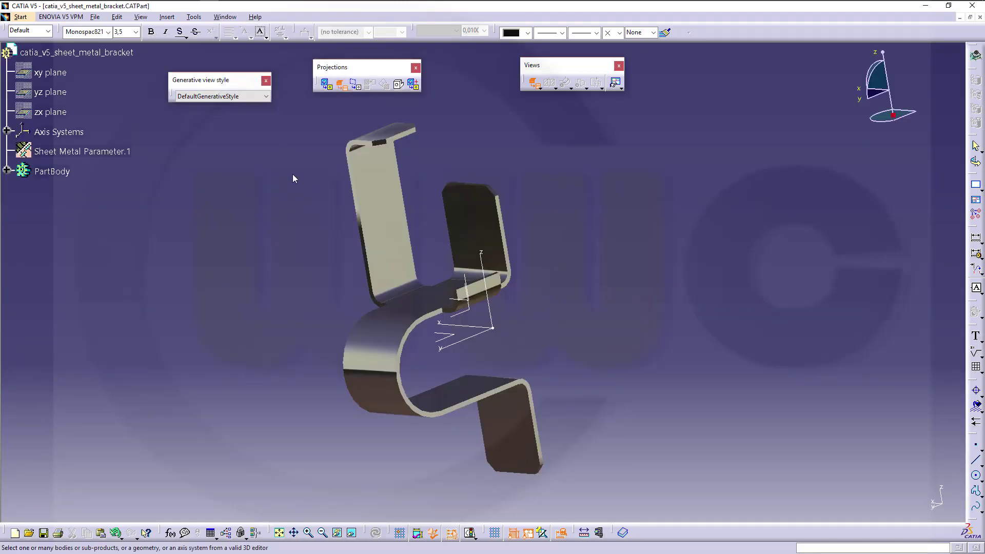
left_click(440, 303)
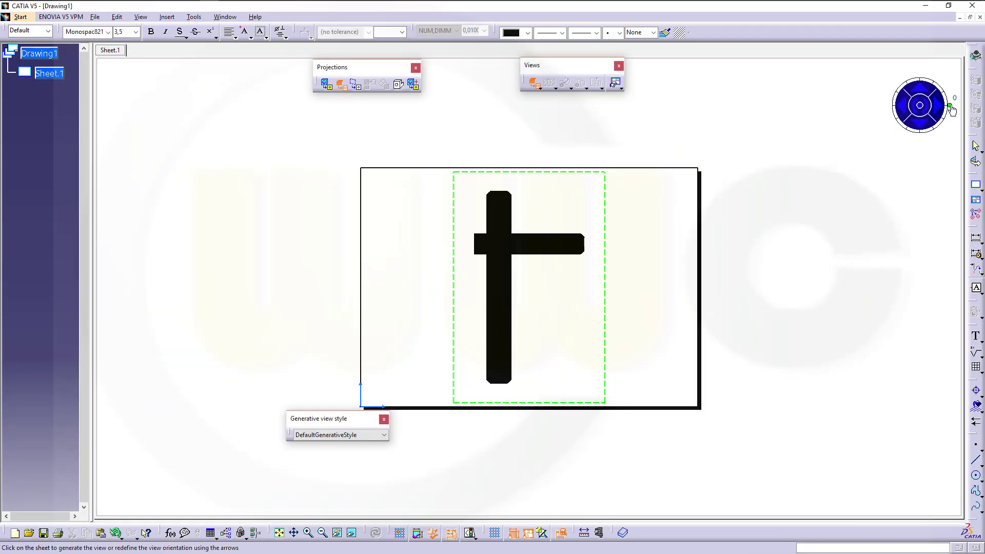
left_click_drag(949, 105, 918, 73)
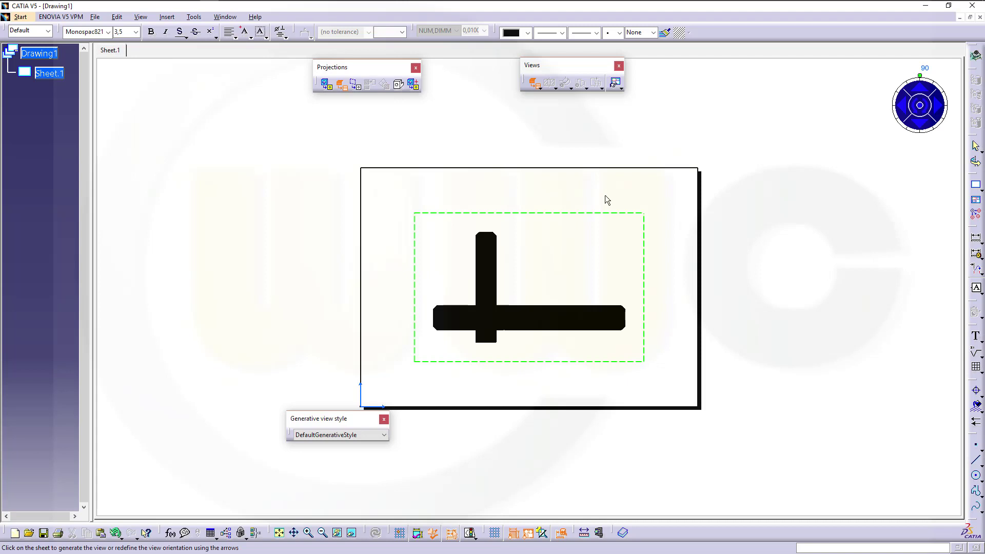
left_click(751, 196)
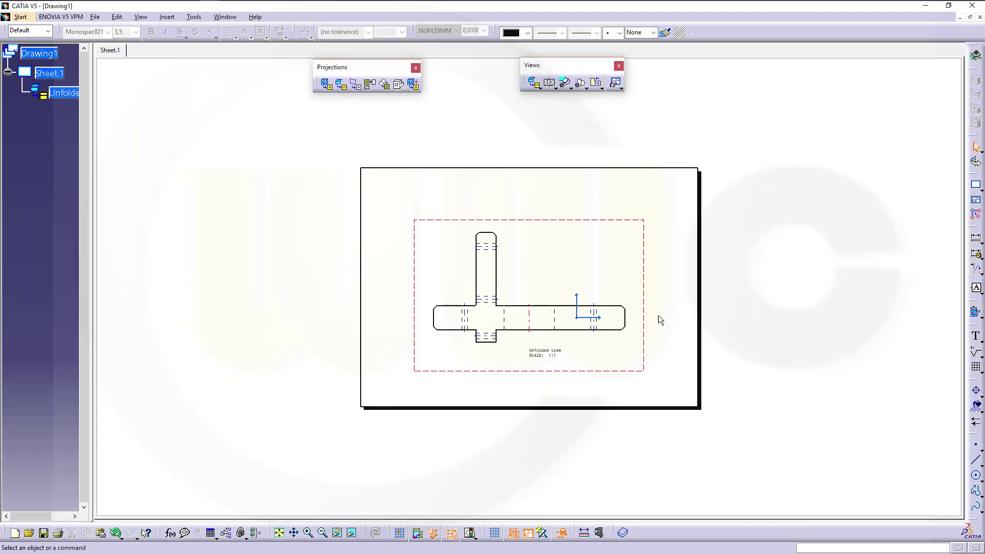
middle_click_drag(528, 339, 502, 273, "ctrl")
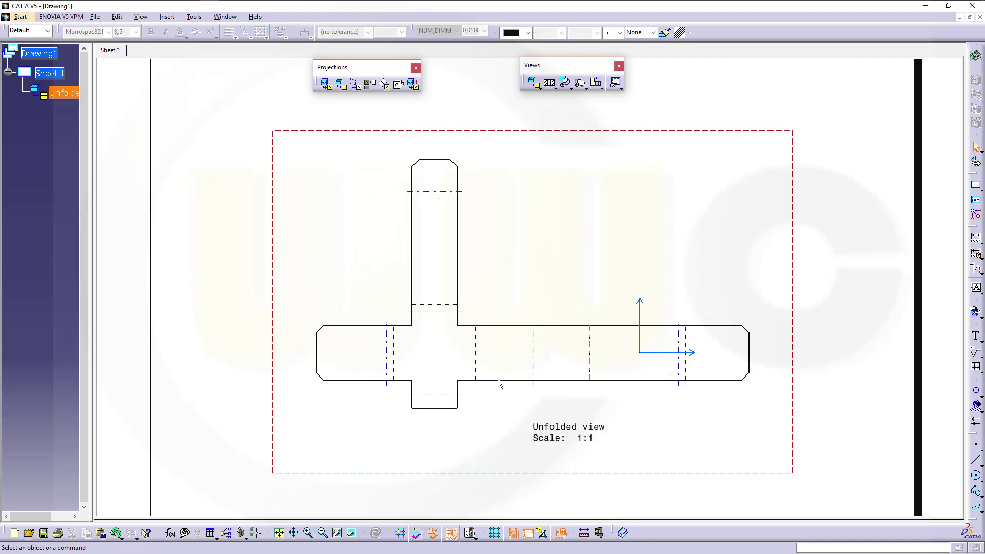
mouse_move(556, 310)
middle_mouse_down()
mouse_move(543, 217)
mouse_move(595, 272)
mouse_move(524, 244)
mouse_move(530, 253)
middle_mouse_up()
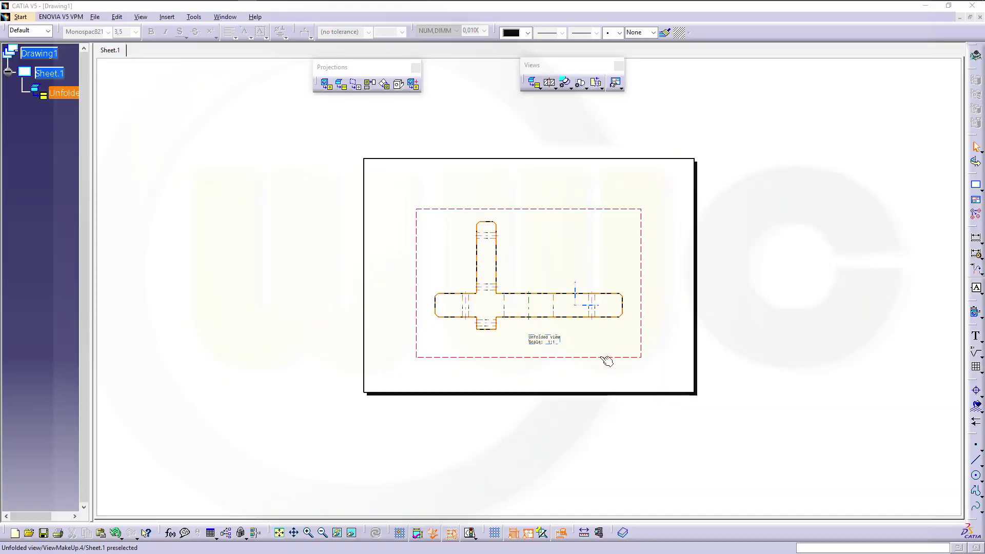
key("Delete")
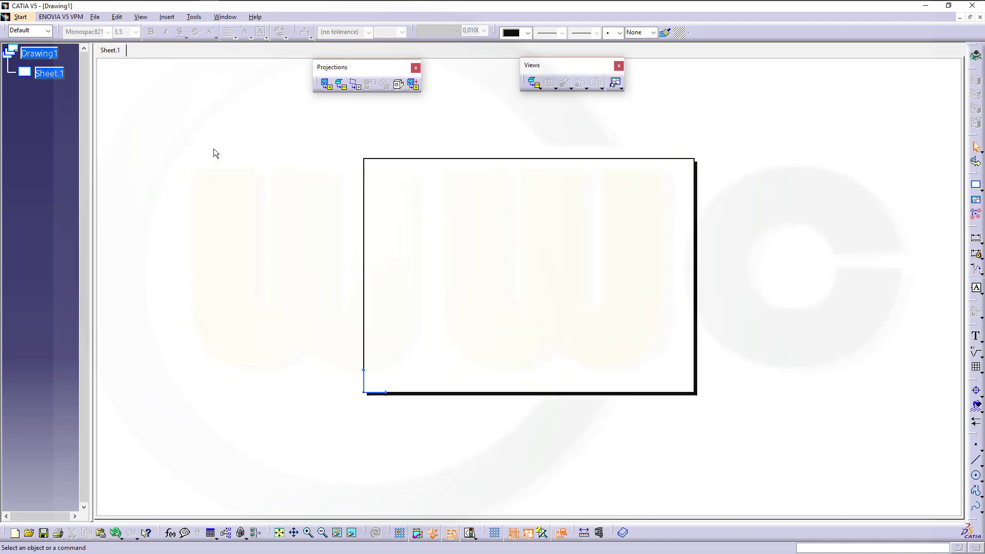
In Chrome, scroll the CATIA documentation to the customized generative view styles section.
mouse_move(191, 9)
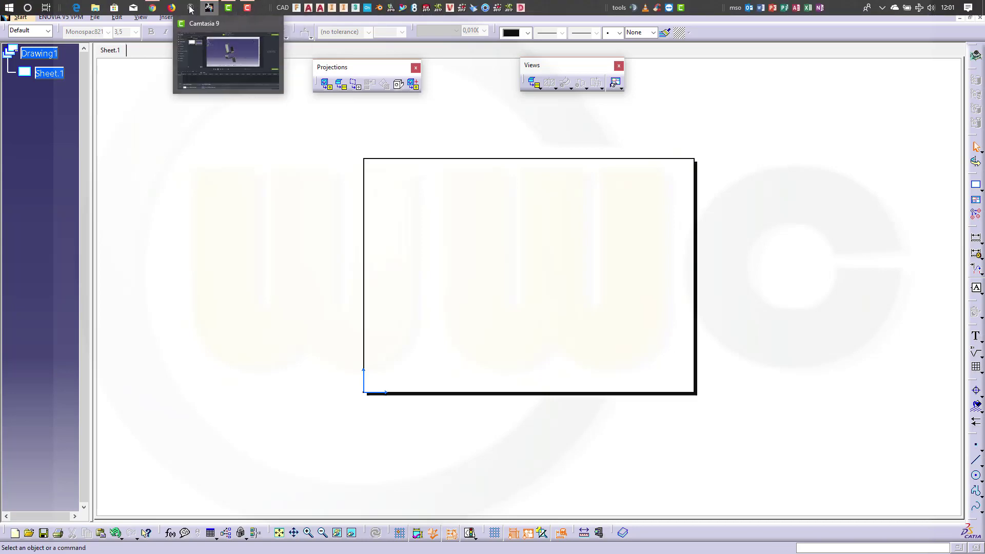
left_click(152, 8)
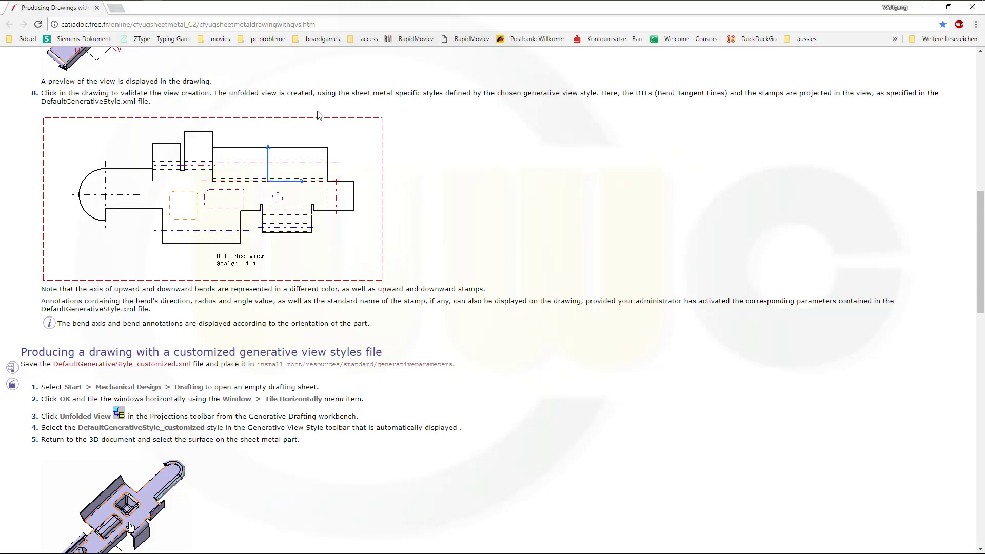
scroll(318, 115, "up", 12)
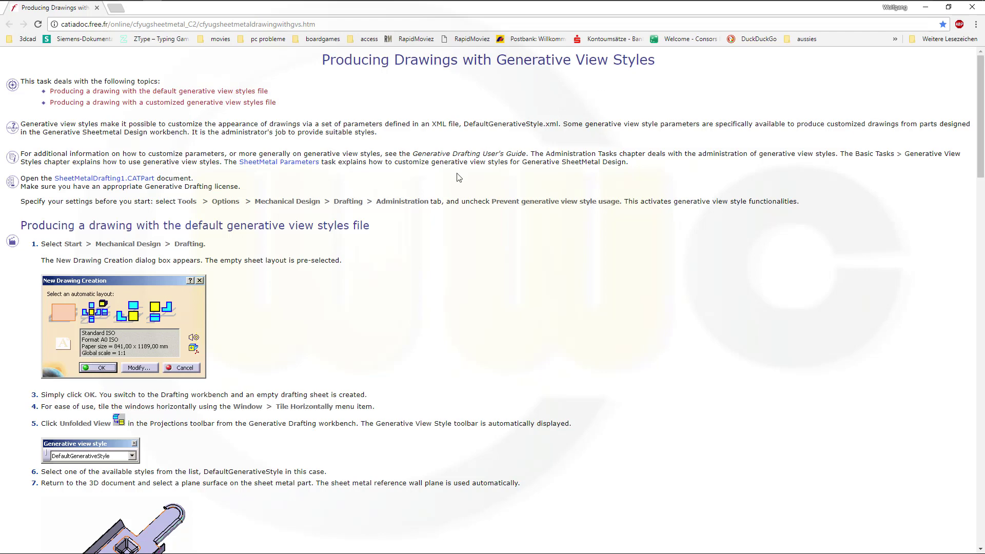
scroll(371, 259, "down", 4)
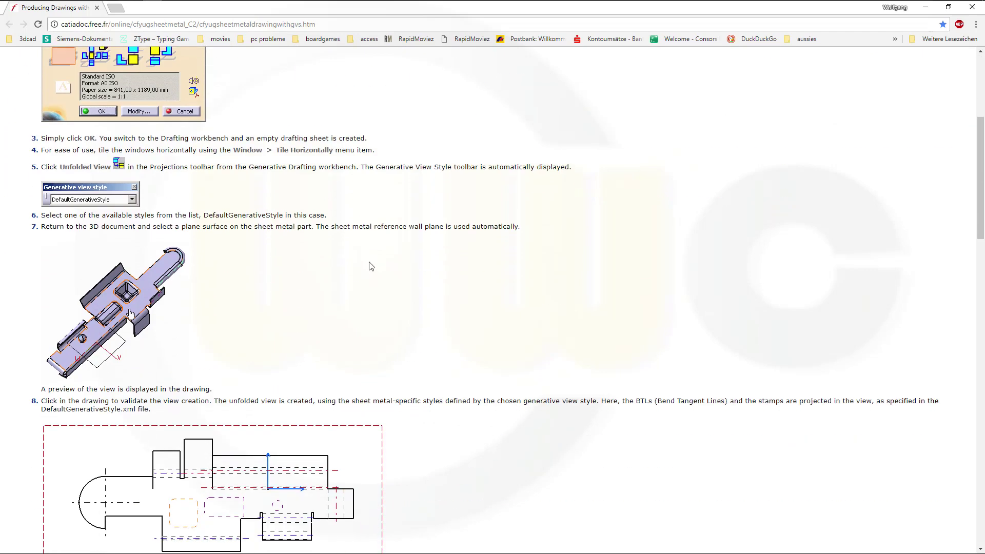
scroll(370, 264, "down", 6)
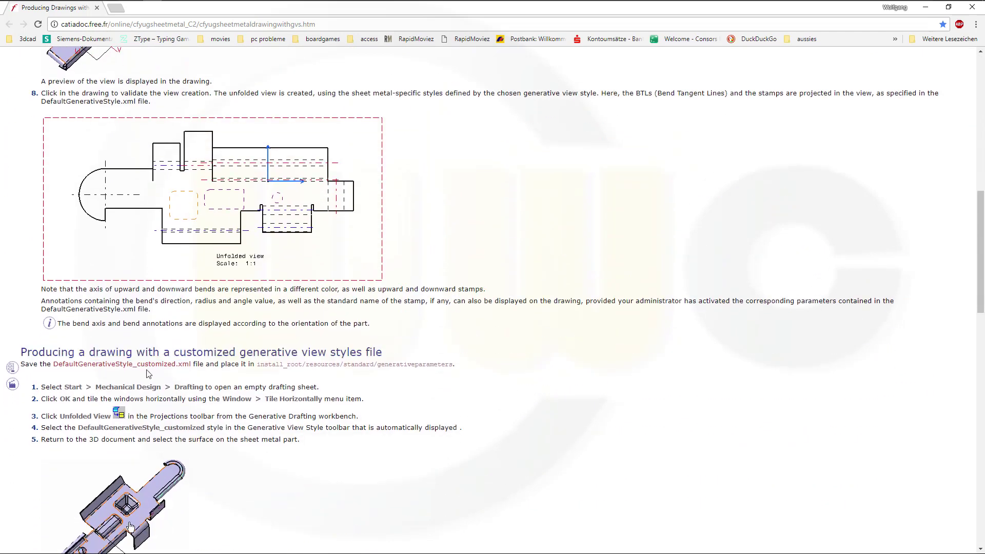
scroll(532, 238, "up", 6)
scroll(533, 238, "up", 4)
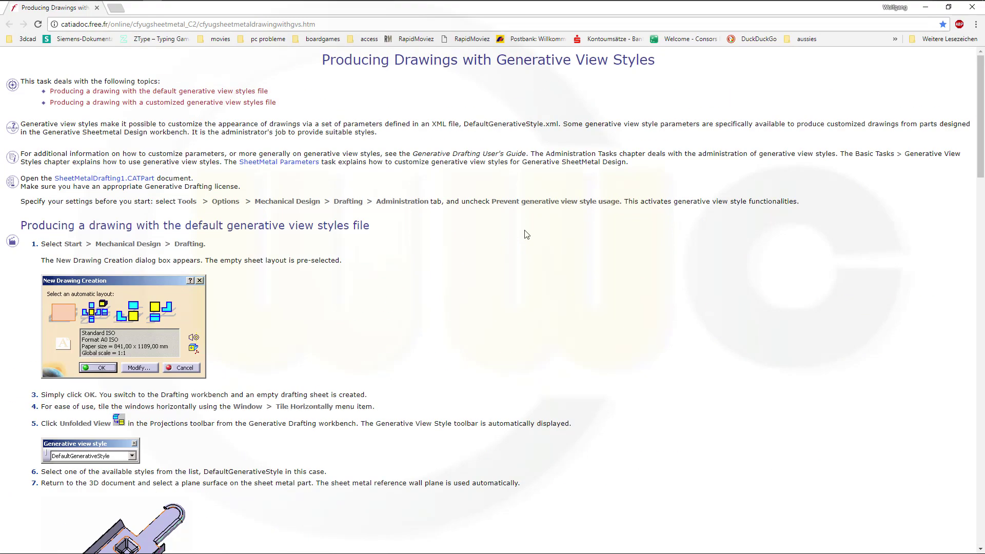
scroll(523, 236, "down", 4)
scroll(349, 192, "down", 10)
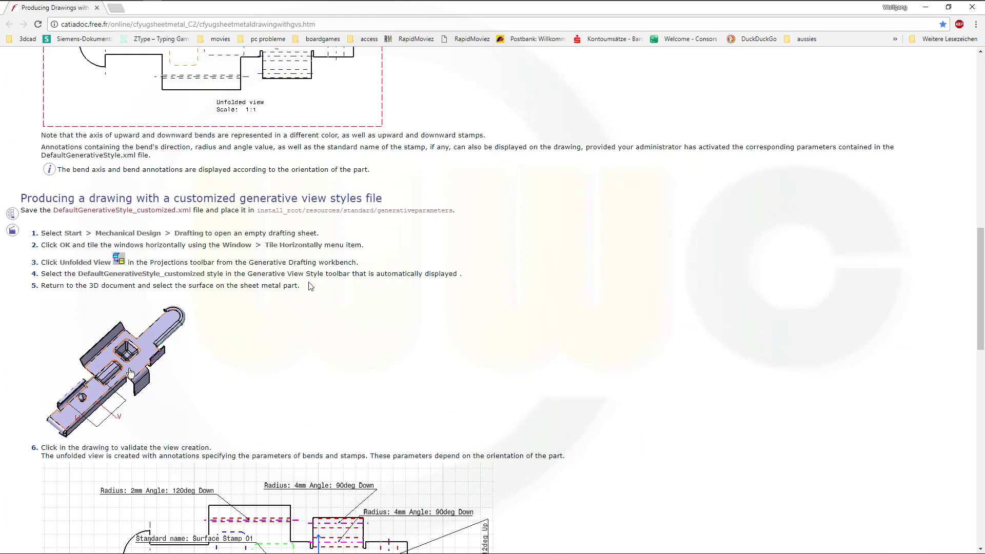
Start saving the DefaultGenerativeStyle_customized.xml link via Link speichern unter, then cancel with Abbrechen.
double_click(73, 213)
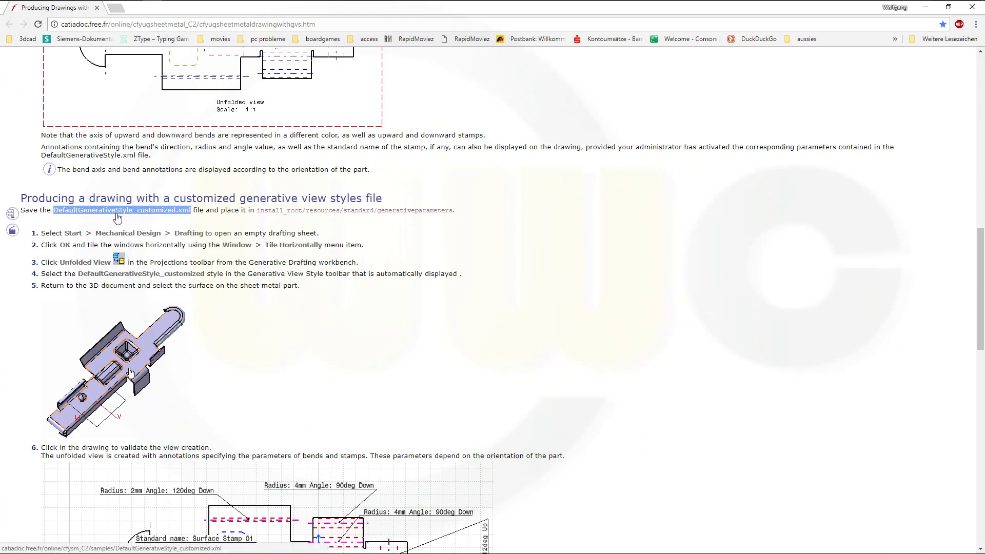
left_click(151, 220)
double_click(164, 218)
right_click(169, 214)
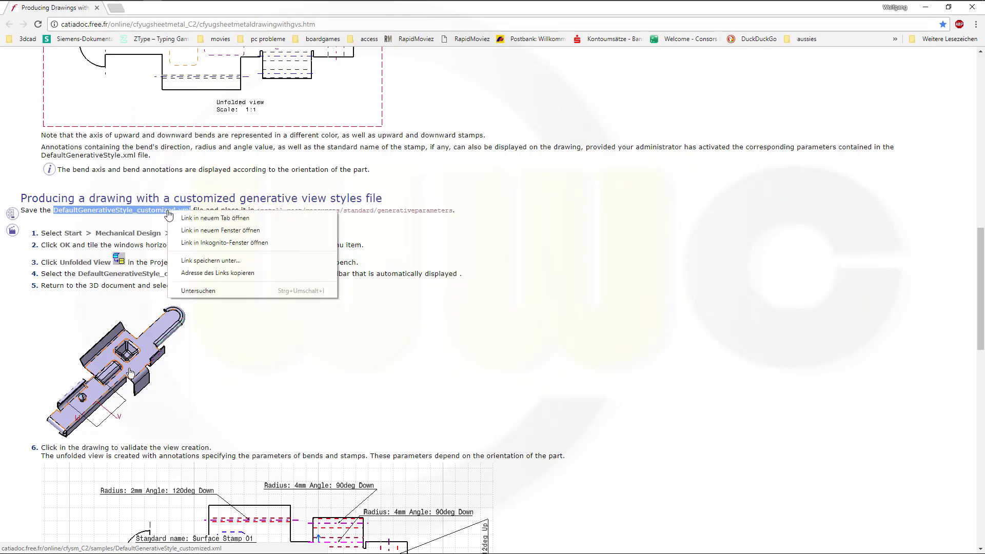
left_click(200, 261)
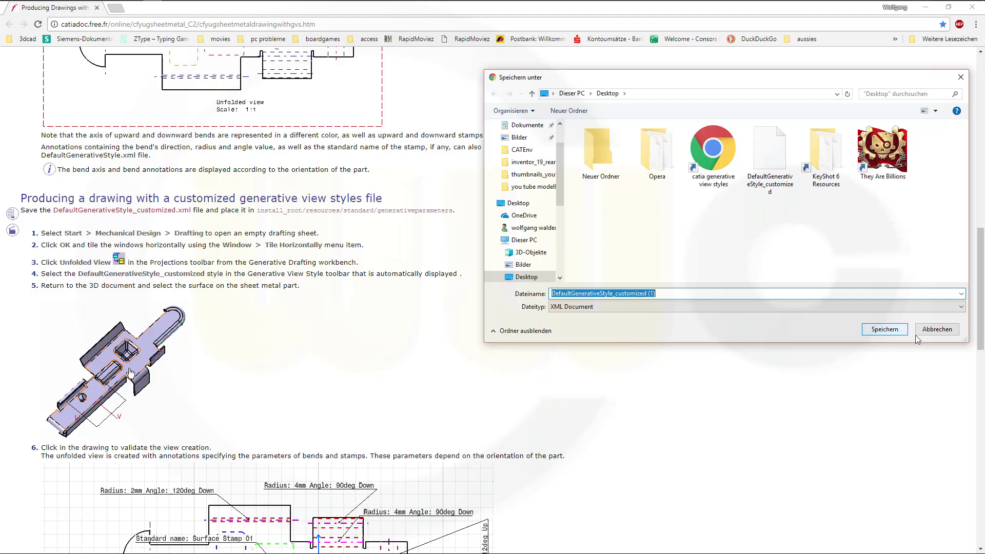
left_click(943, 332)
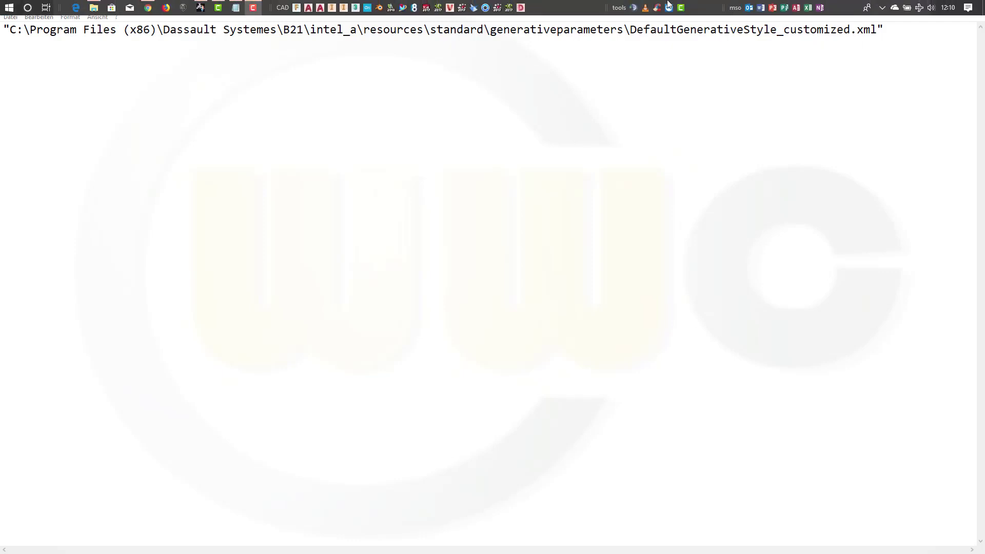
Return from Notepad to the CATIA Drawing1 window.
left_click(198, 11)
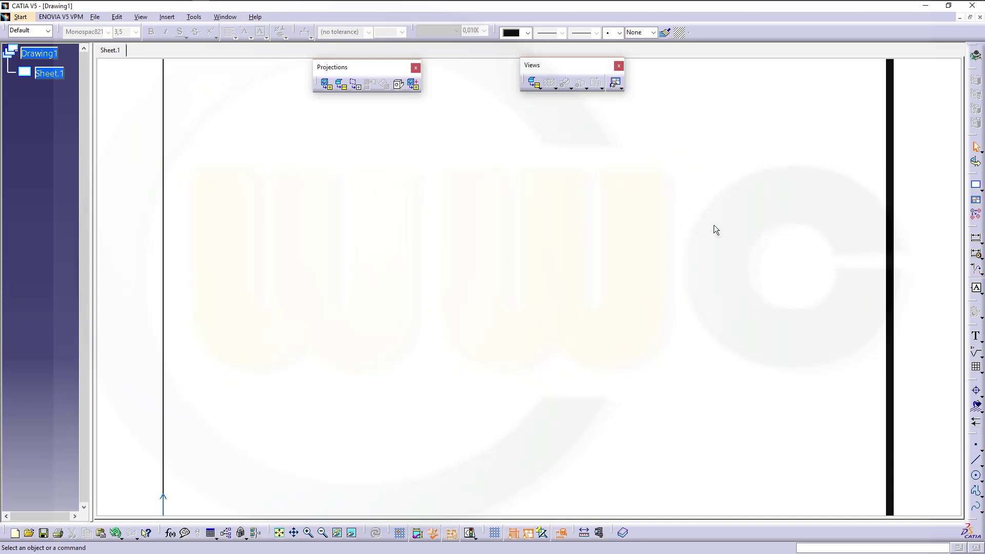
Place a 90°-rotated unfolded view of a bracket face using DefaultGenerativeStyle_customized.
left_click(342, 87)
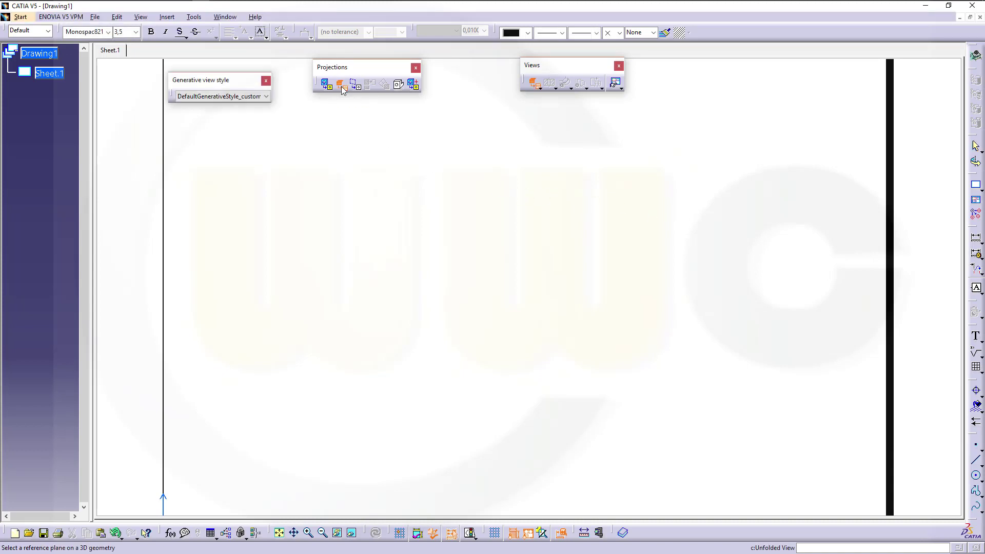
left_click(267, 97)
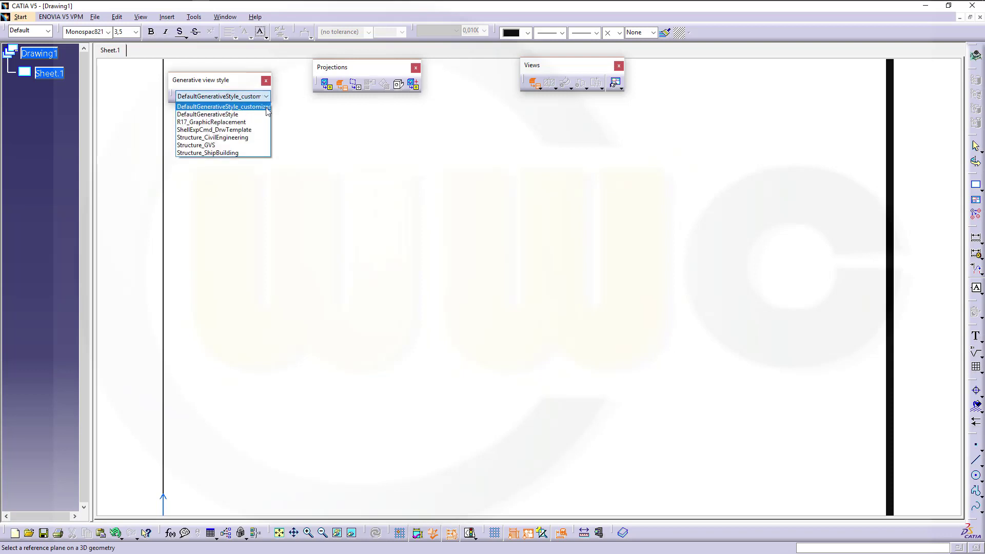
left_click(228, 107)
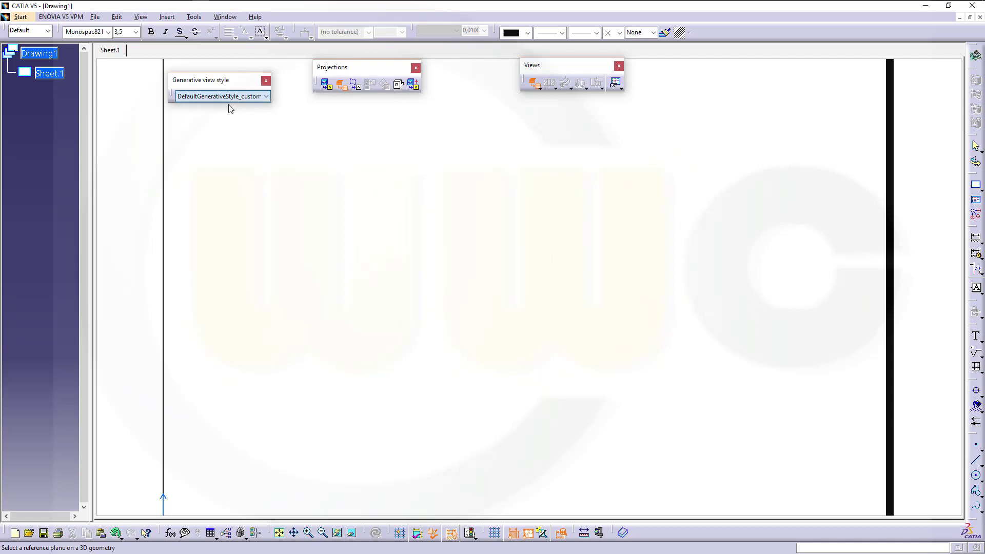
left_click(225, 17)
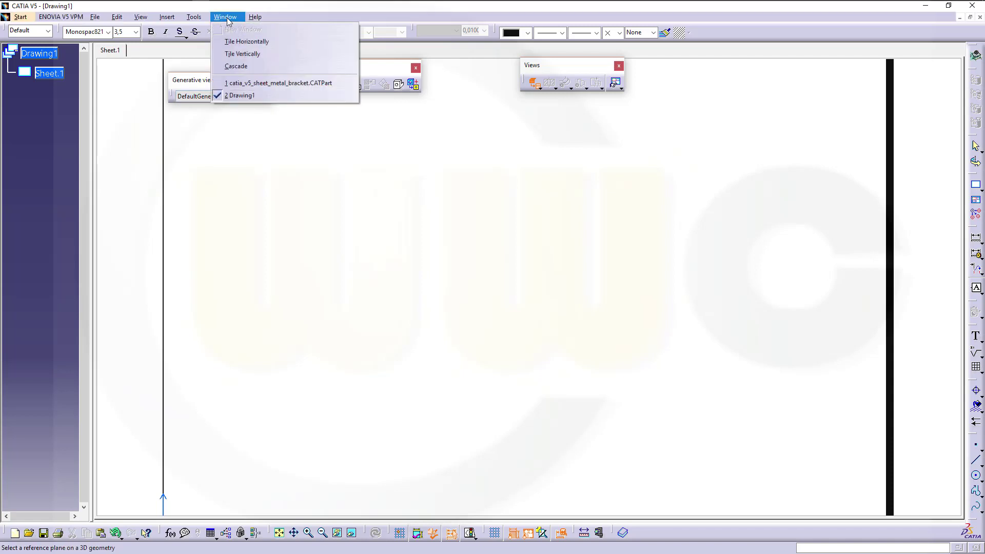
left_click(263, 82)
left_click(436, 295)
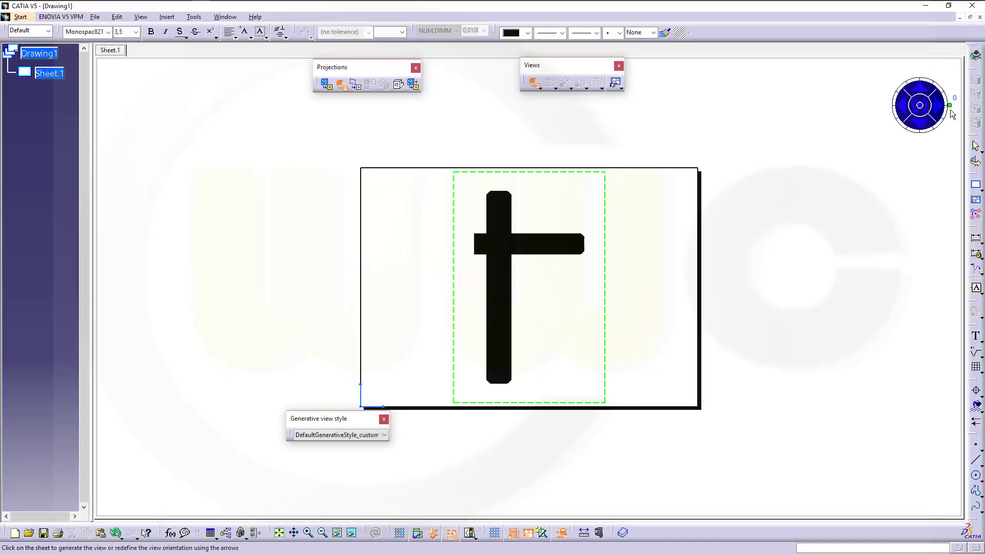
left_click_drag(950, 105, 903, 64)
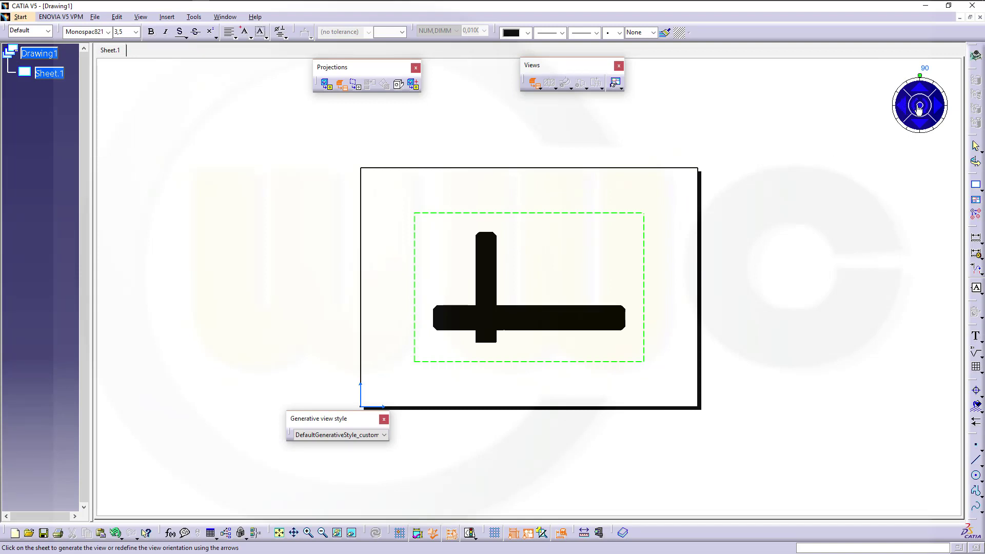
left_click(853, 139)
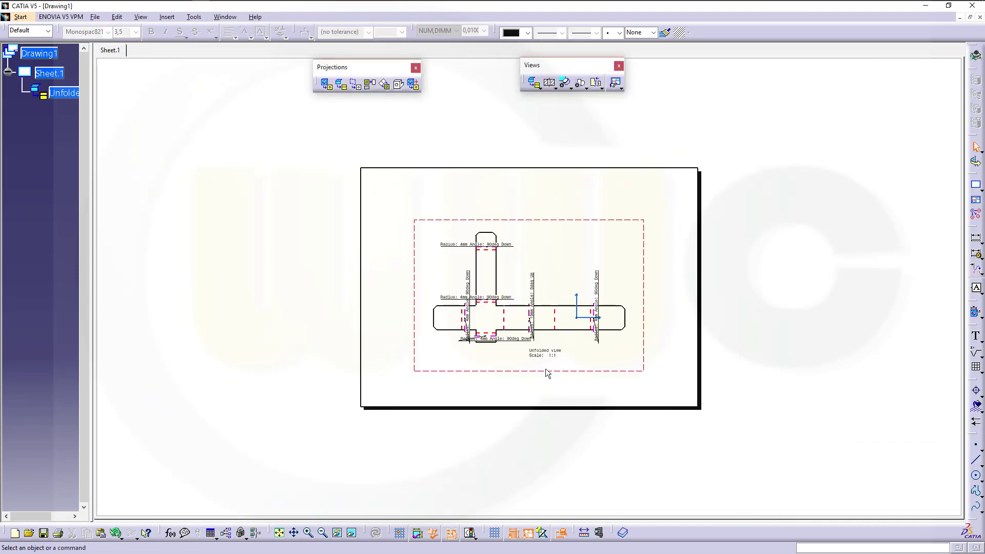
Drag the six bend radius/angle notes outside the flat pattern, leaders still pointing to their bends.
middle_click_drag(546, 368, 589, 386)
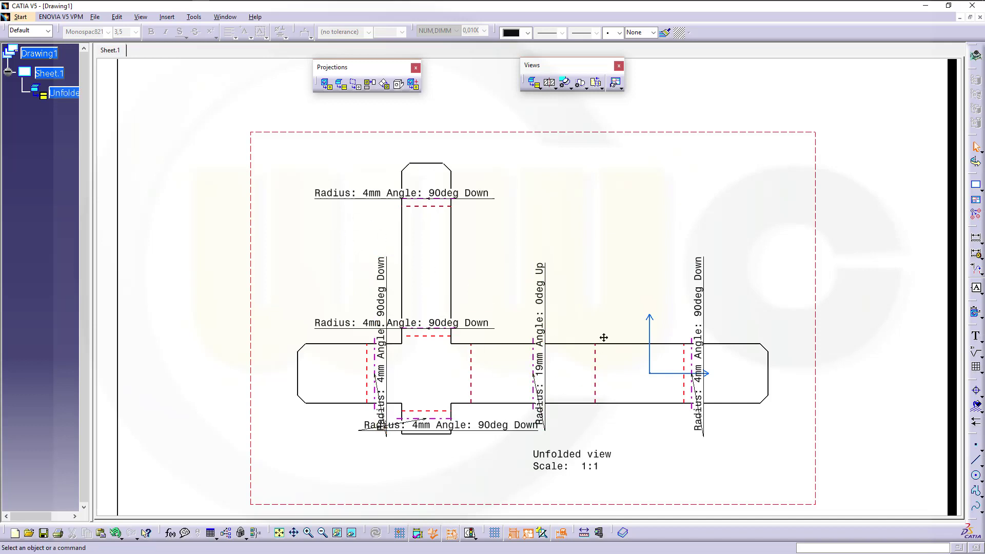
middle_click_drag(604, 338, 605, 302)
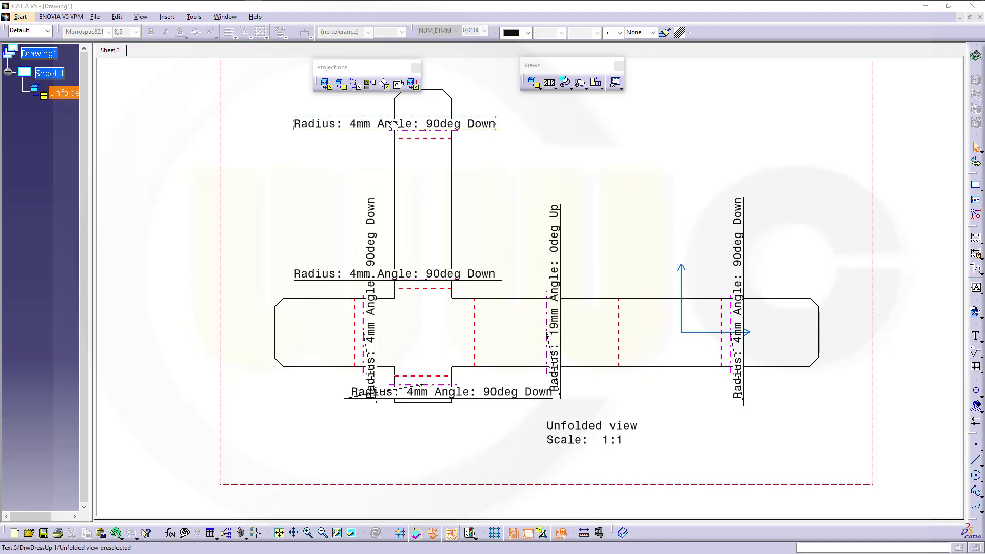
left_click_drag(354, 124, 224, 122)
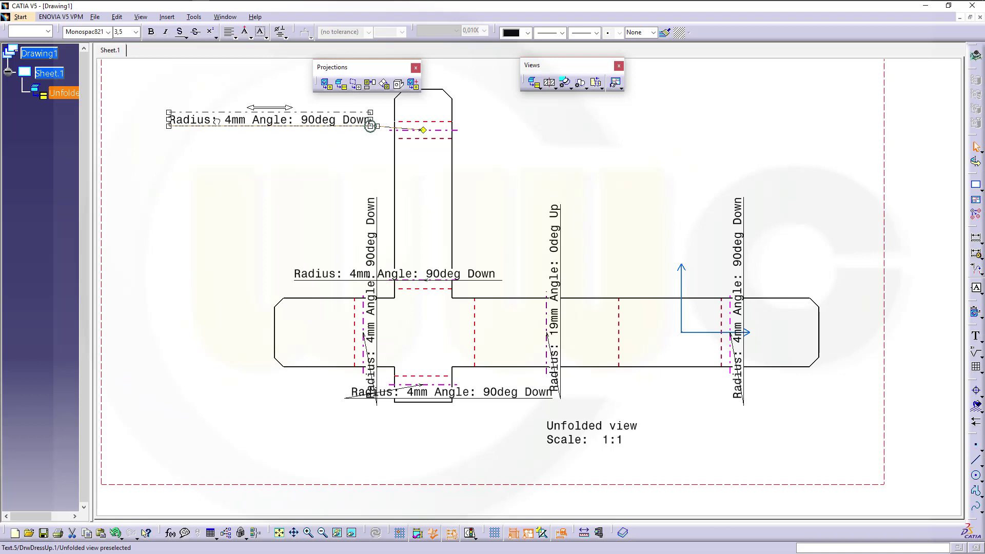
left_click_drag(325, 280, 190, 217)
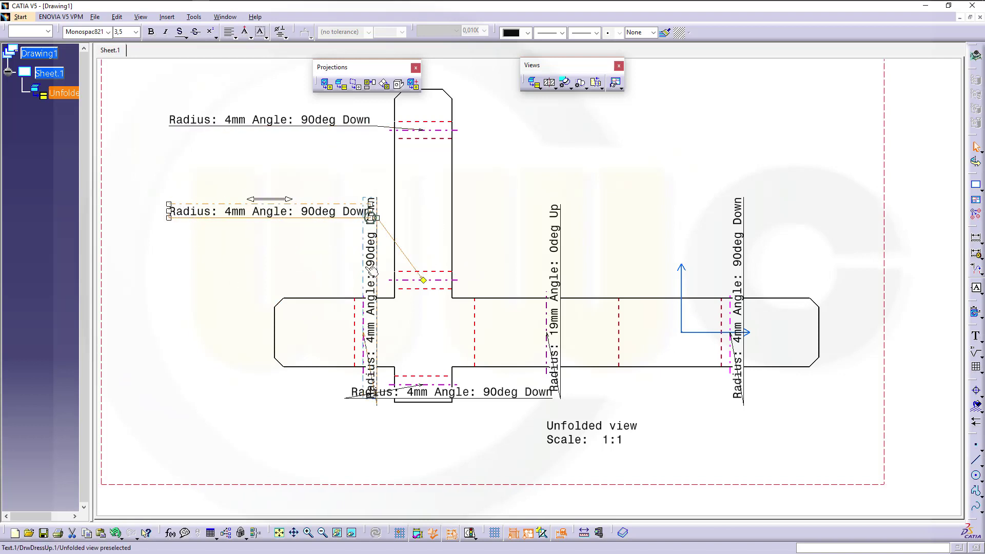
left_click_drag(372, 265, 208, 298)
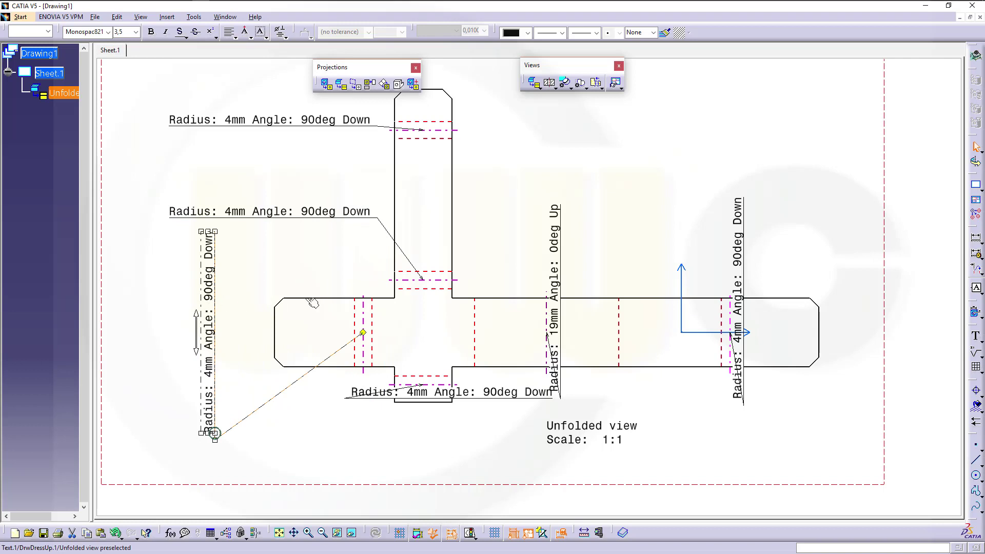
left_click_drag(553, 248, 553, 135)
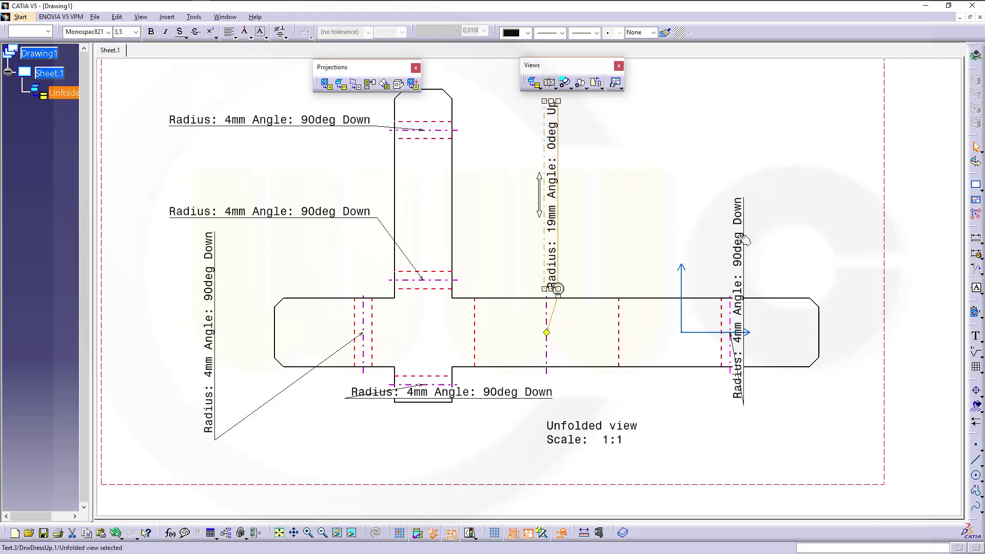
left_click_drag(743, 239, 744, 159)
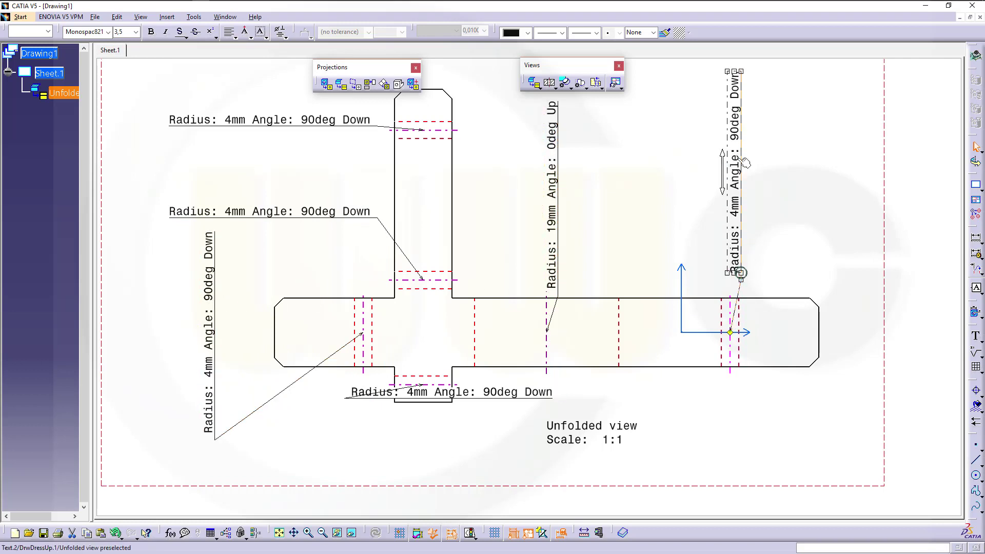
left_click_drag(490, 393, 467, 455)
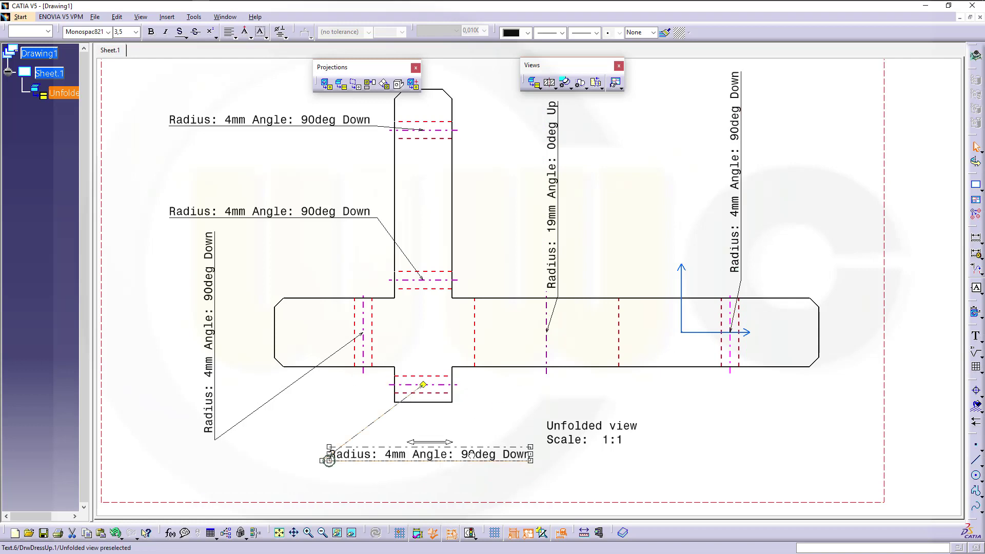
left_click(661, 268)
left_click_drag(660, 251, 763, 346)
left_click(765, 351)
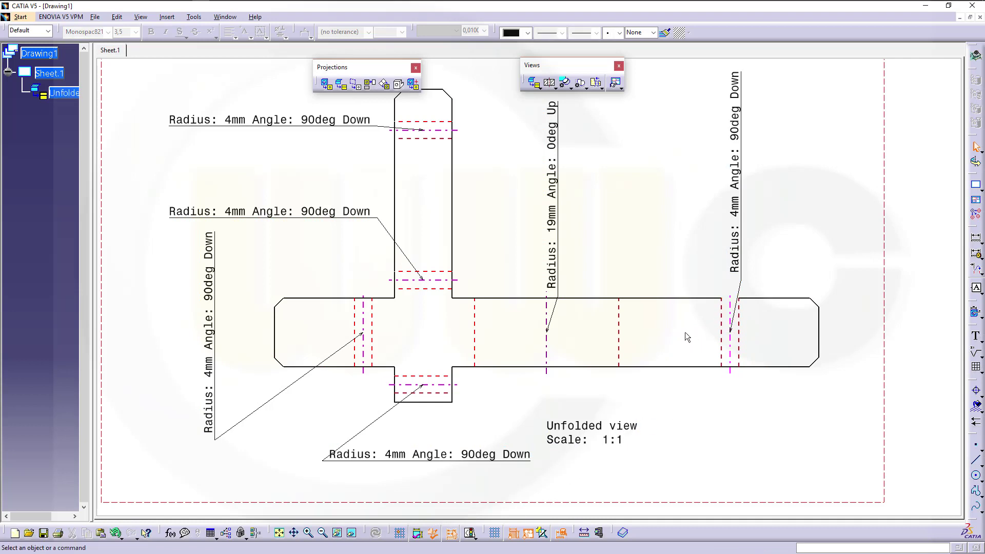
Hide the unfolded view's axis system and the stray point on the part.
key("ctrl+z")
key("ctrl+y")
left_click(659, 264)
left_click(690, 328)
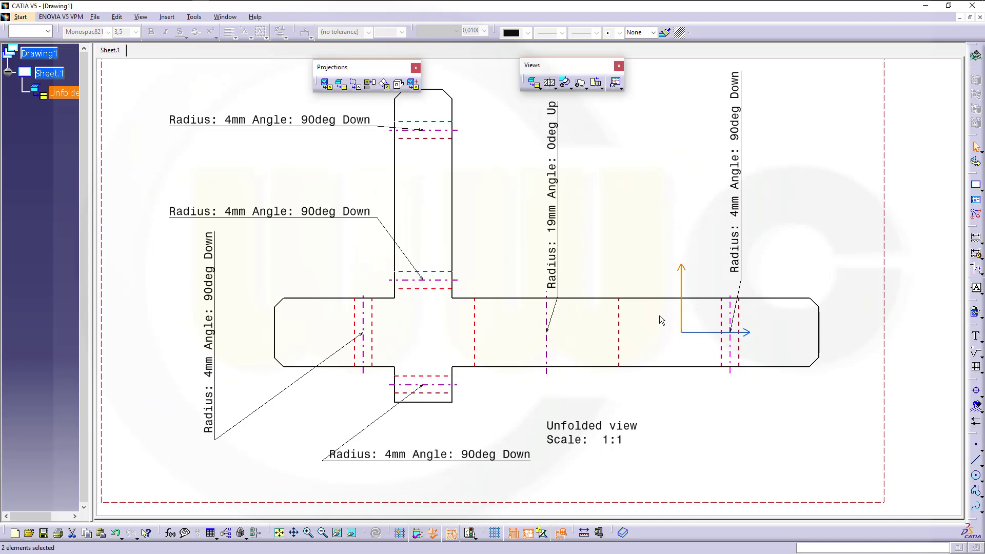
left_click_drag(660, 316, 759, 346)
left_click(338, 534)
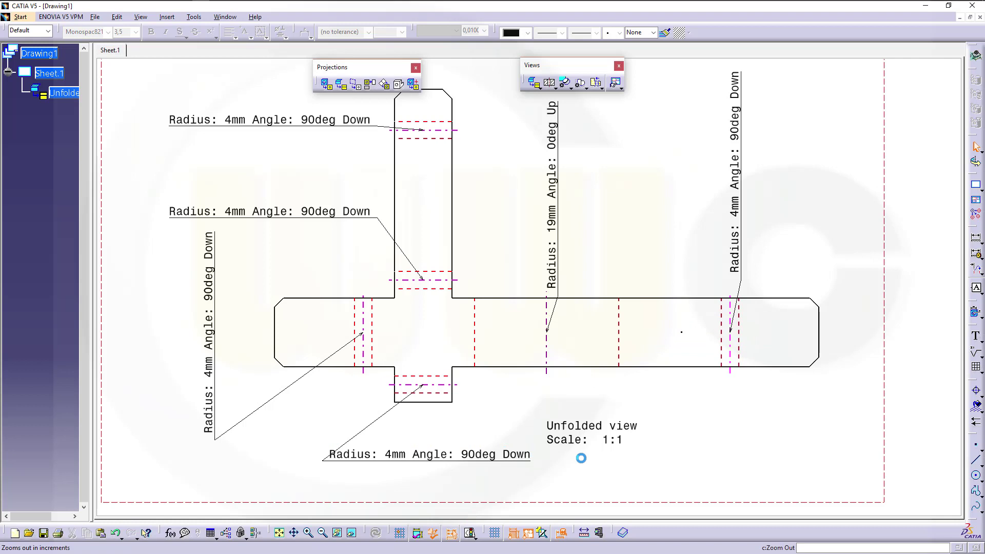
left_click(691, 337)
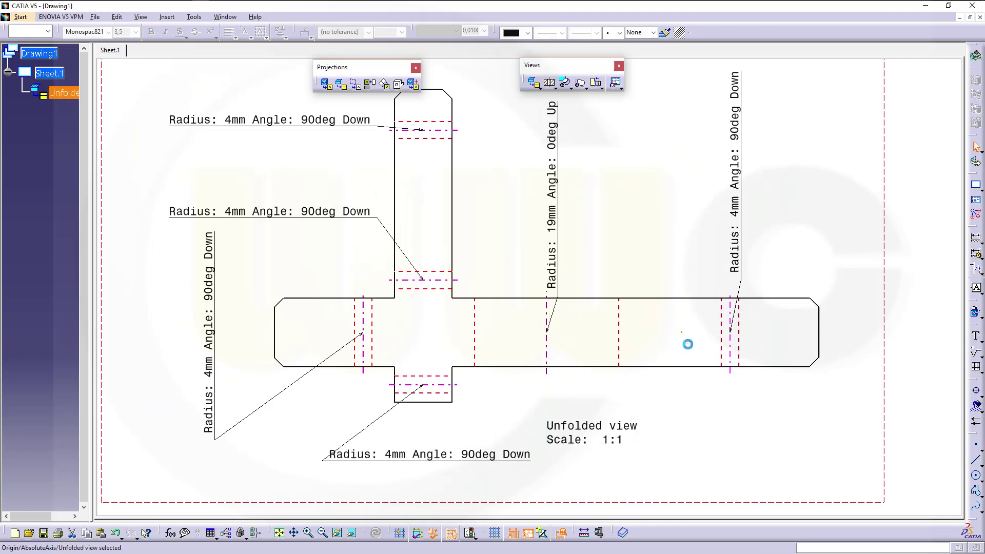
left_click(337, 534)
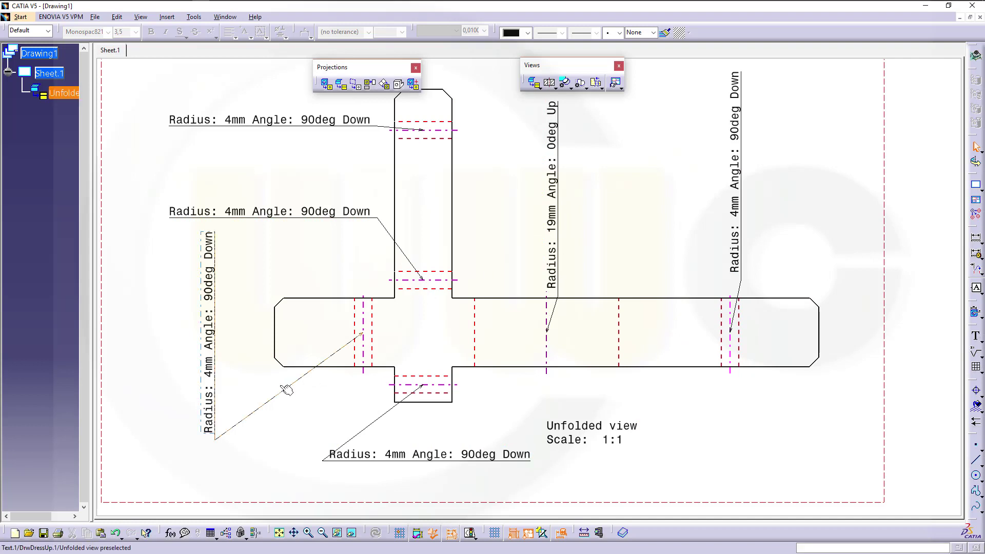
Give the Radius: 19mm Angle: 0deg Up note a Fixed Angle -180 orientation and move it above the part.
left_click(561, 224)
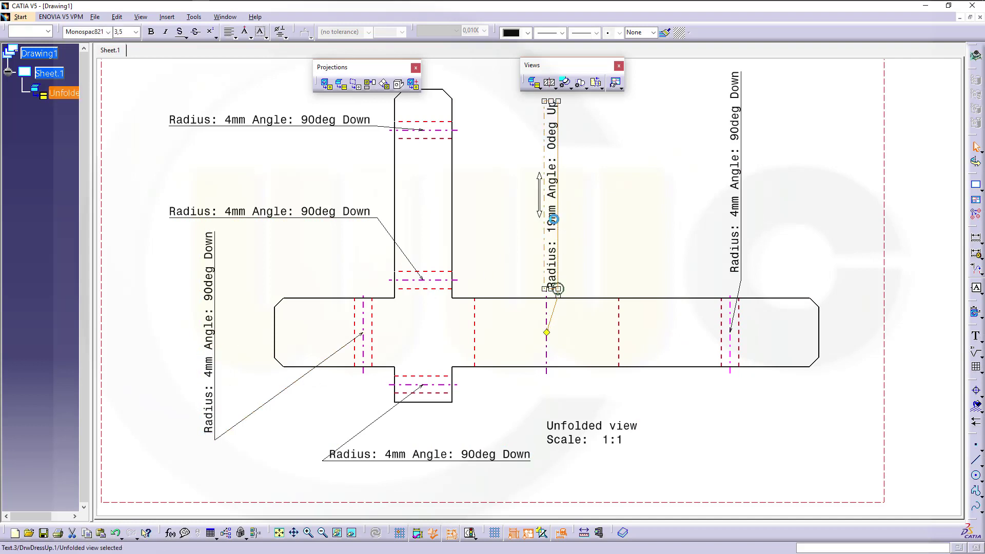
right_click(557, 221)
left_click(587, 281)
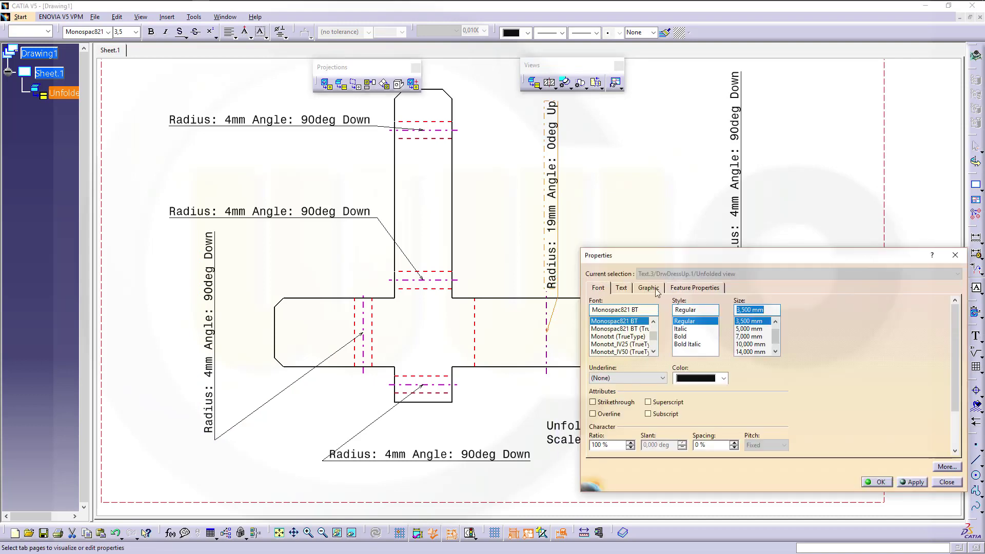
left_click(626, 289)
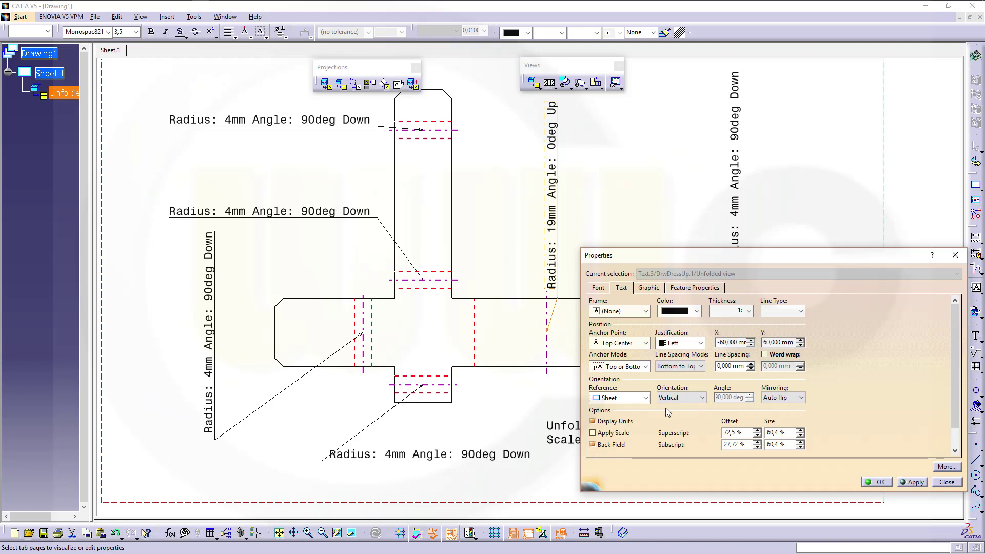
left_click(702, 398)
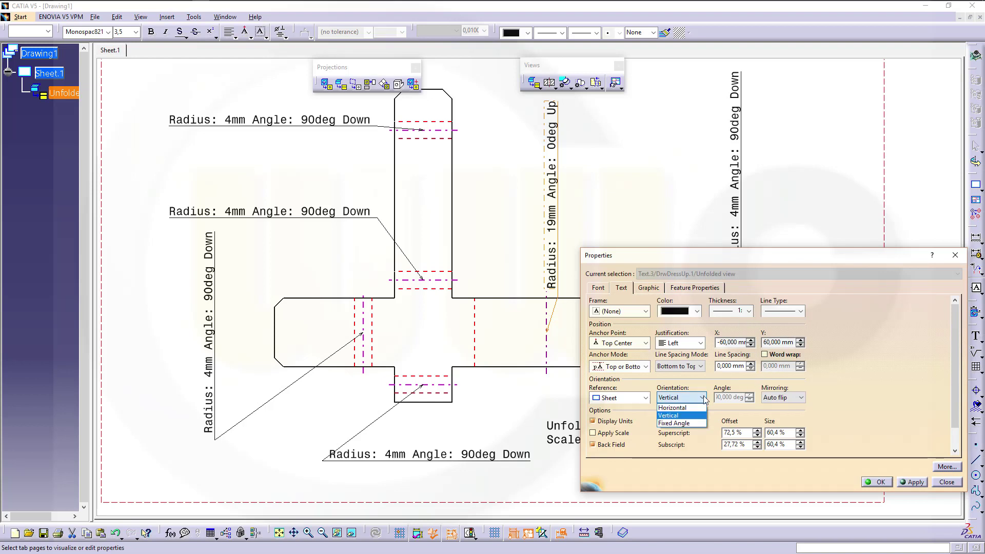
left_click(668, 423)
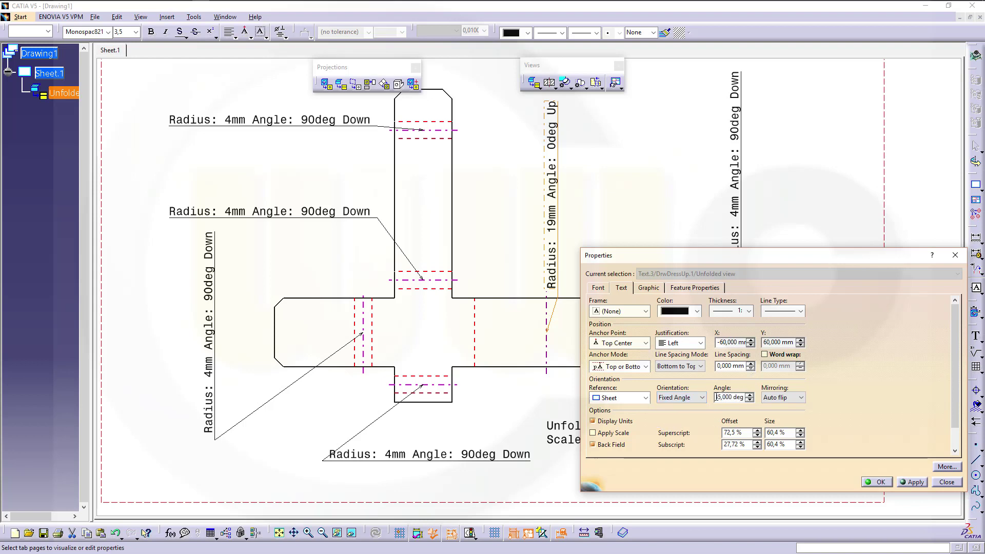
left_click_drag(716, 397, 745, 397)
type("-")
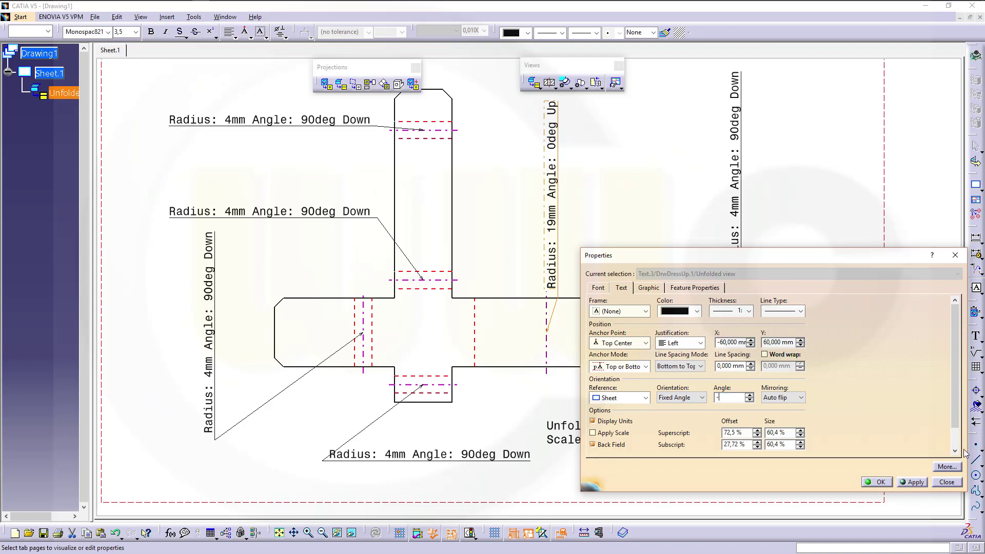
type("180,000 d")
left_click(913, 482)
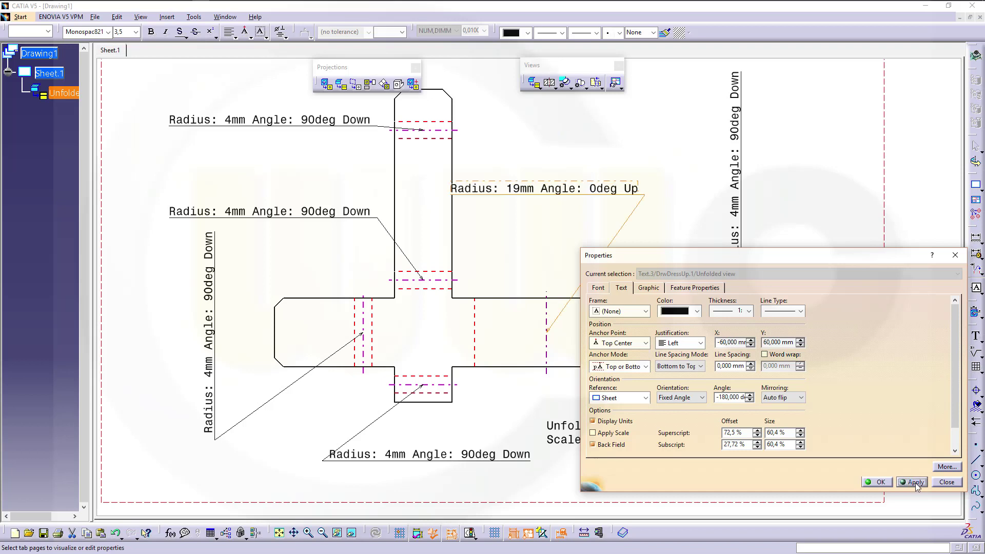
left_click(879, 482)
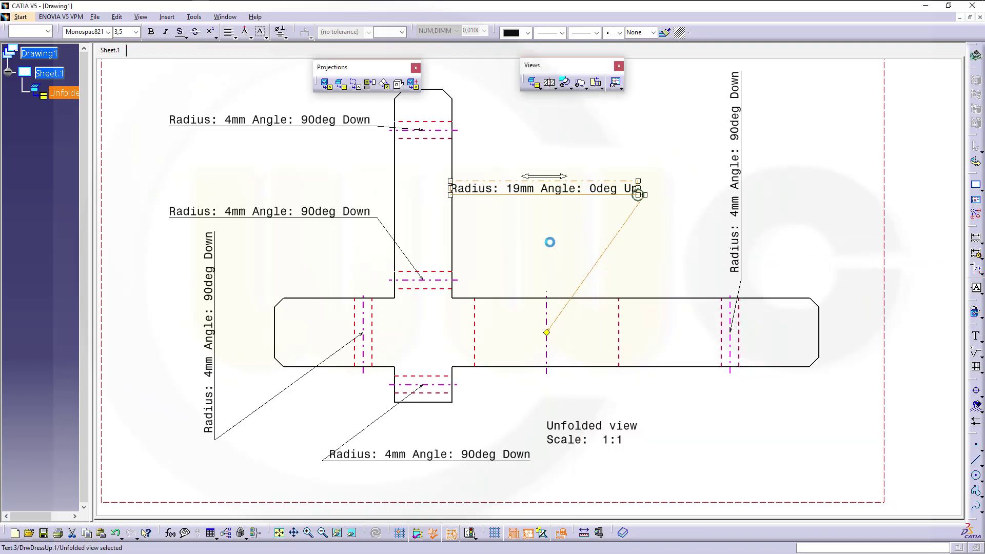
left_click_drag(557, 194, 623, 151)
left_click(762, 217)
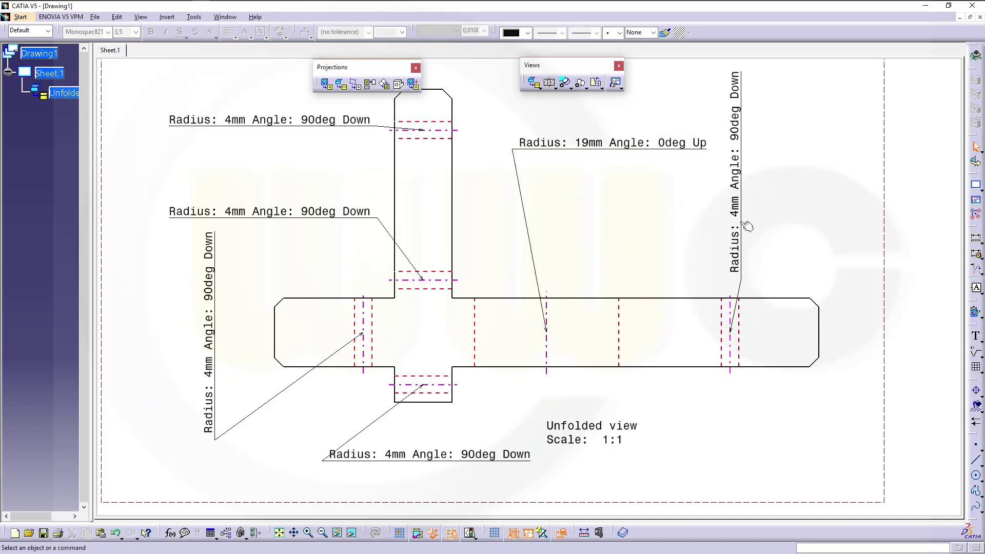
Set the right 4mm note's text orientation to Fixed Angle with a -180 deg angle.
right_click(736, 226)
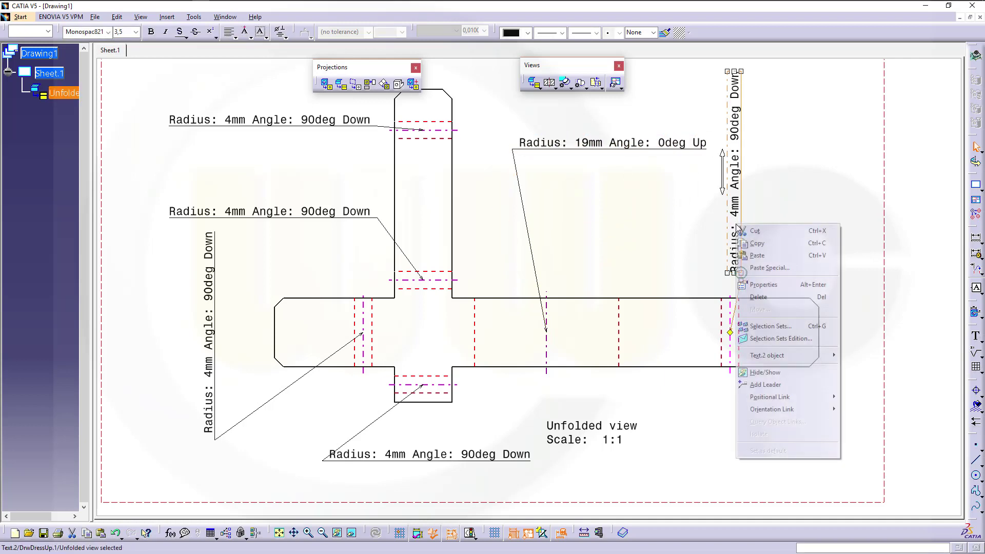
left_click(763, 285)
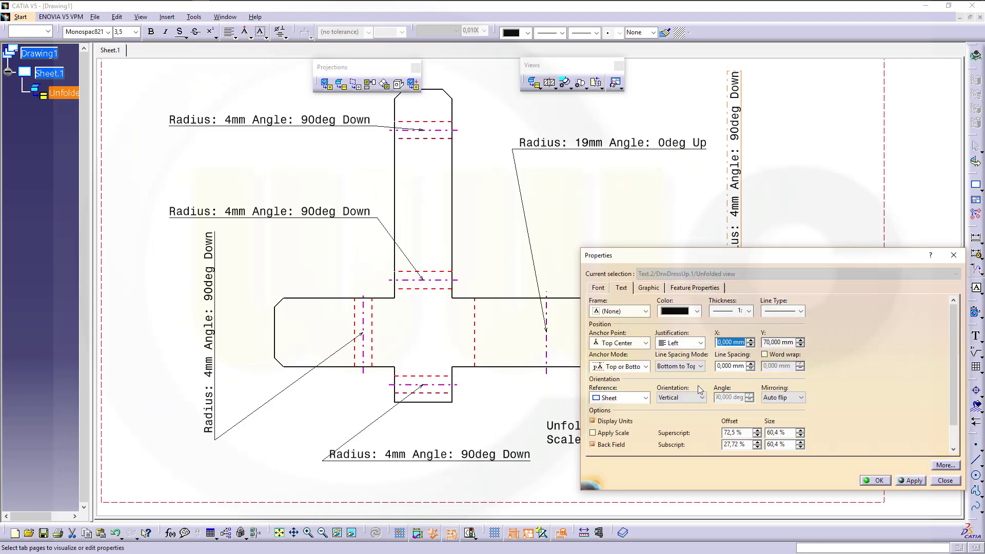
left_click(701, 398)
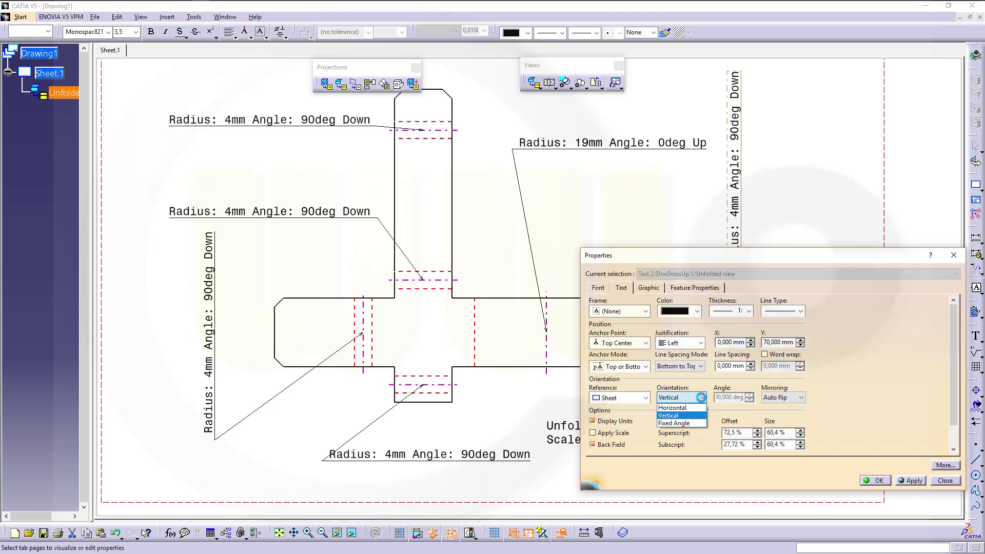
left_click(689, 427)
left_click(715, 399)
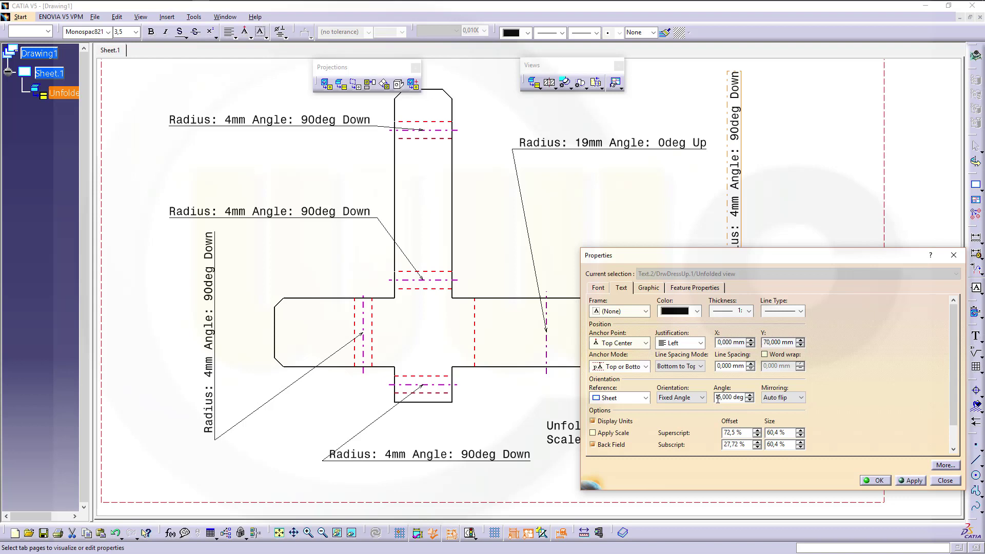
double_click(742, 399)
type("180")
left_click(878, 481)
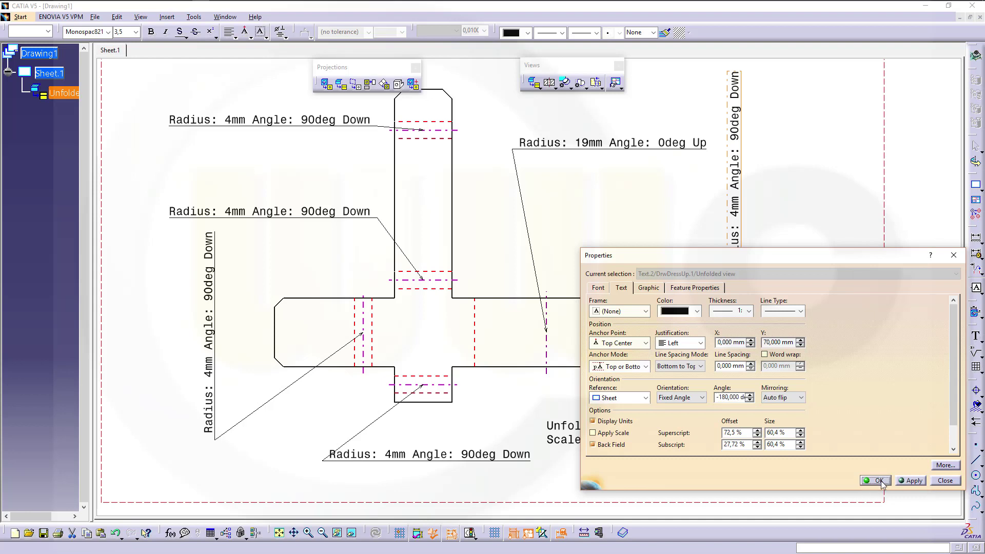
Move the right 4mm note lower, the 19mm note up-right, and the bottom 4mm note right and down.
left_click_drag(771, 166, 862, 172)
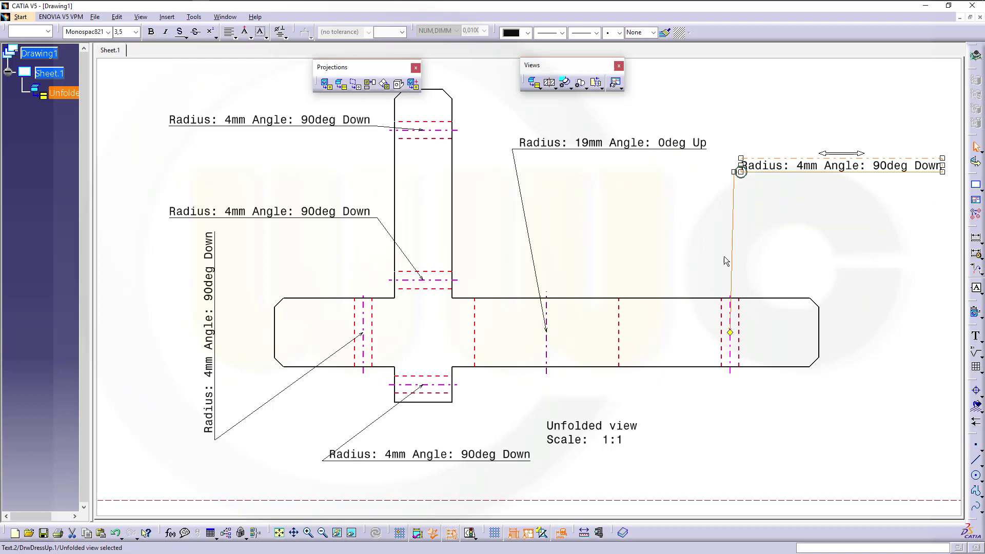
left_click_drag(559, 148, 594, 136)
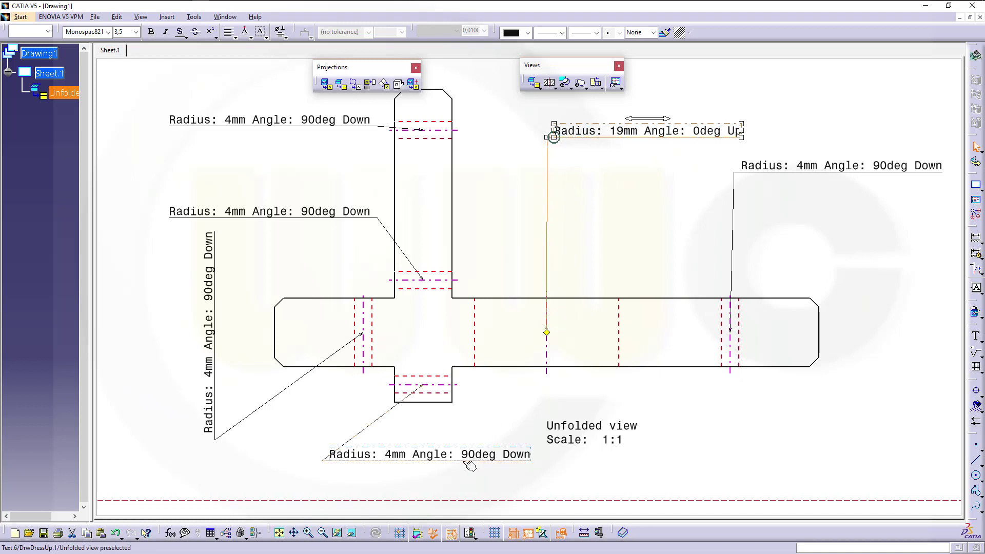
left_click_drag(460, 455, 562, 481)
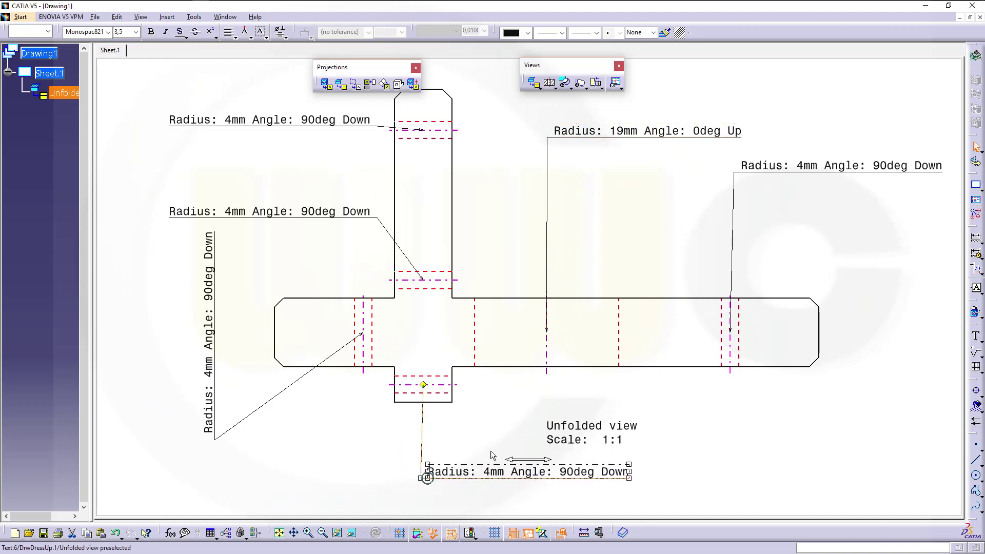
Set the left vertical 4mm note's text orientation to Horizontal.
left_click(218, 292)
right_click(215, 290)
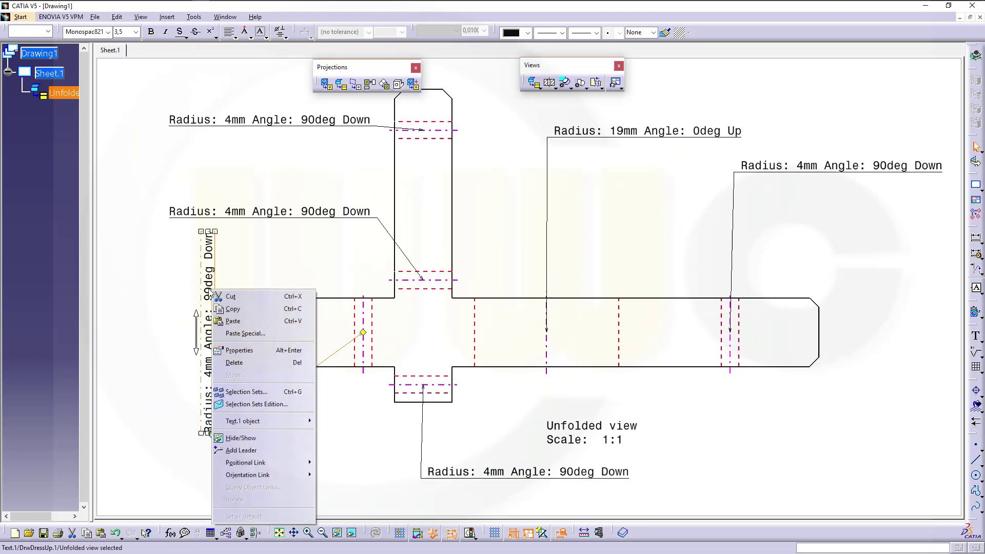
left_click(244, 350)
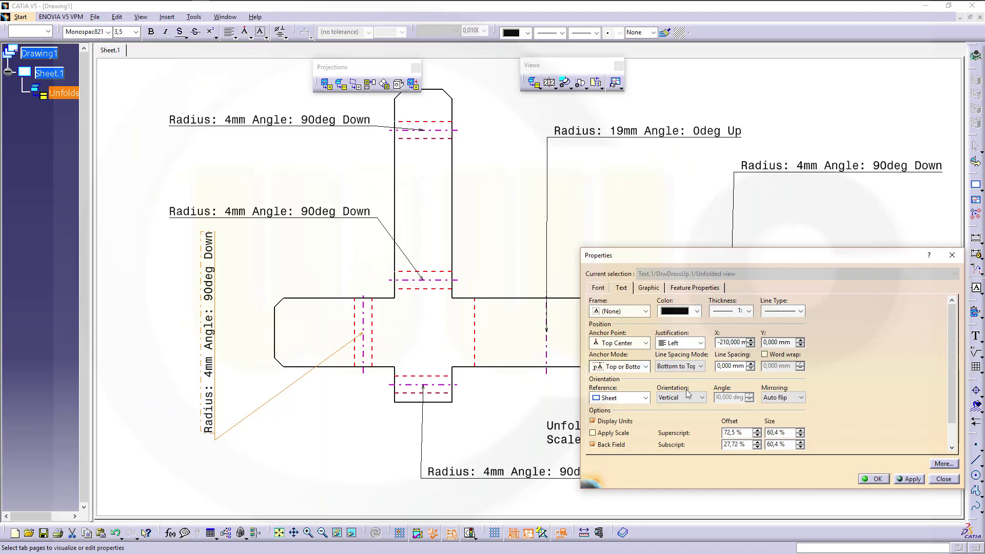
left_click(690, 398)
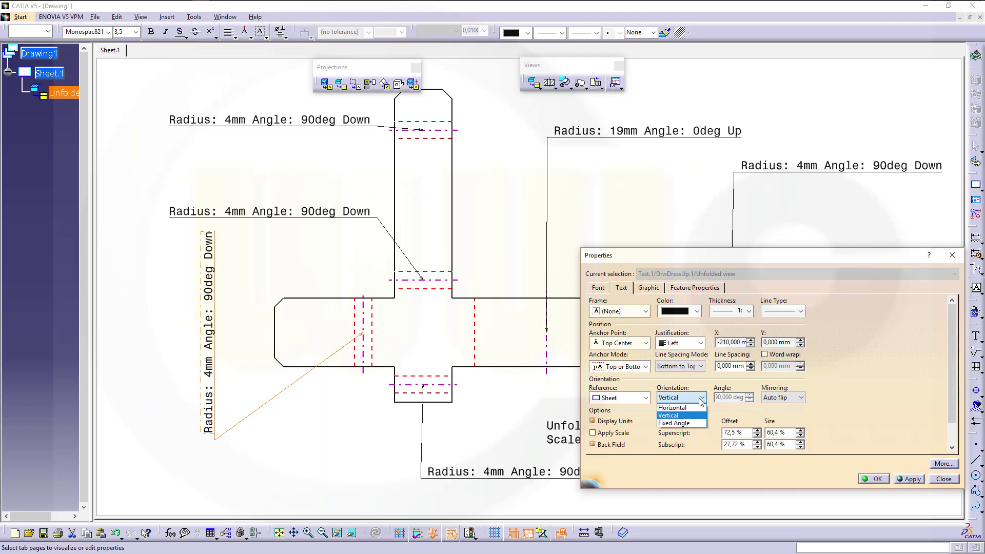
left_click(673, 408)
left_click(878, 480)
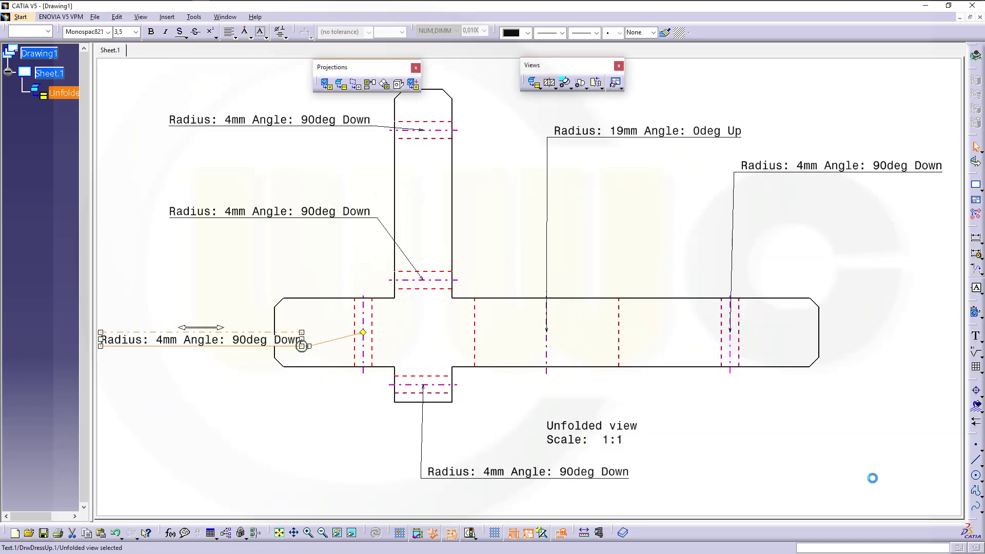
Stack the three left-side 4mm notes along a common left edge.
left_click_drag(186, 344, 255, 275)
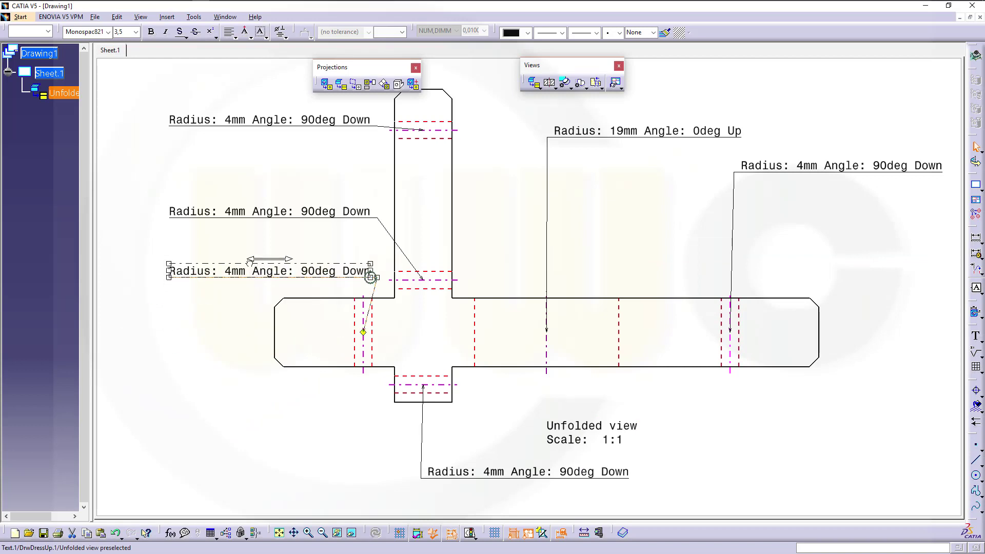
left_click_drag(250, 262, 227, 262)
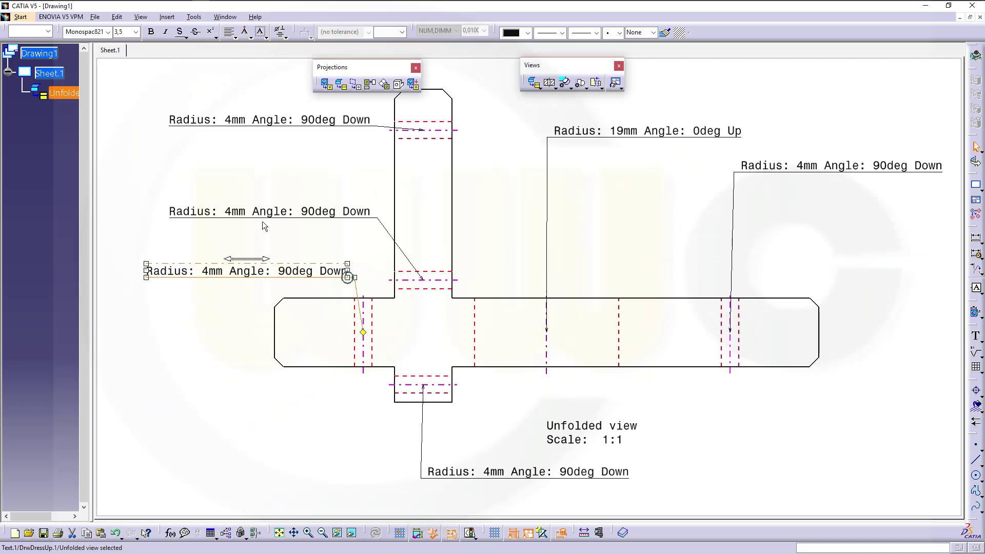
left_click_drag(263, 216, 239, 215)
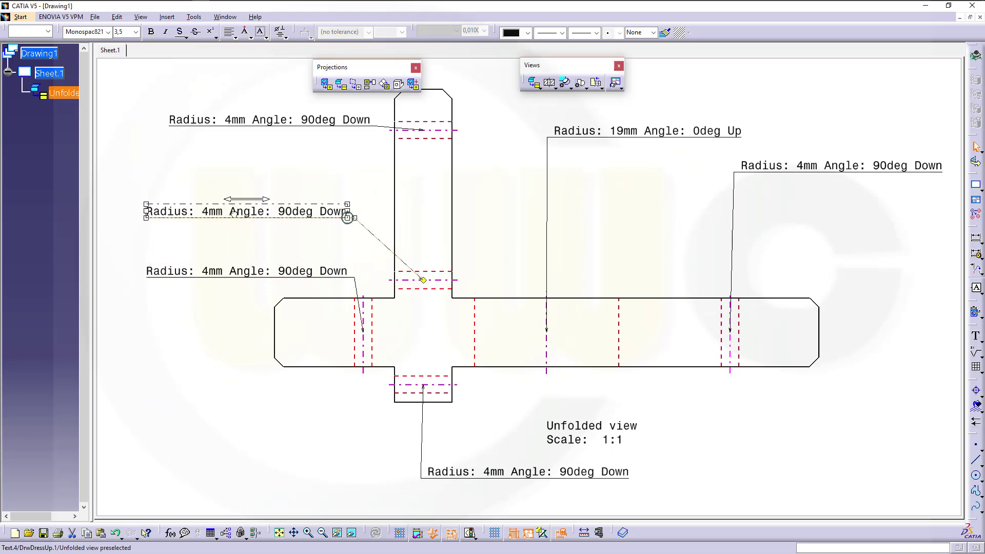
left_click(247, 125)
left_click_drag(248, 125, 220, 126)
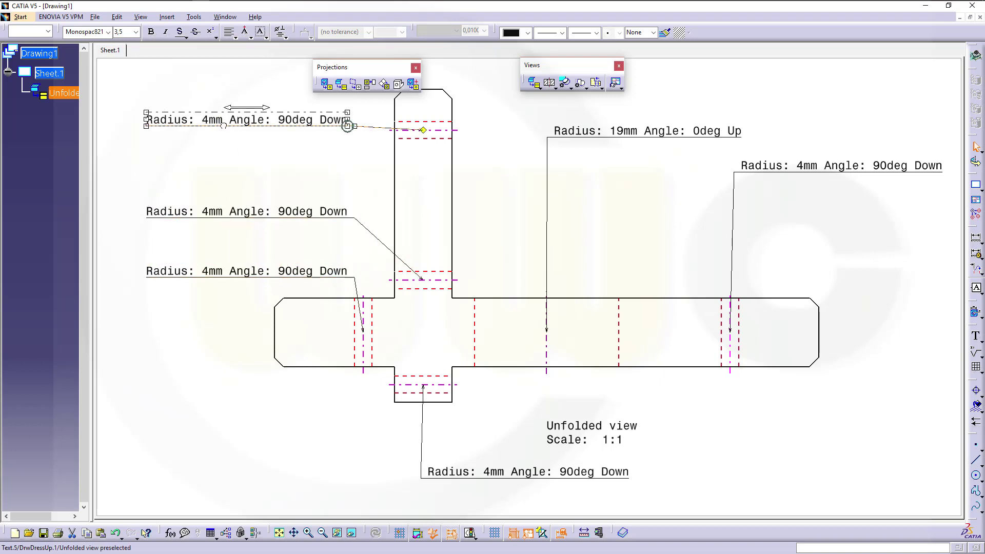
left_click(268, 187)
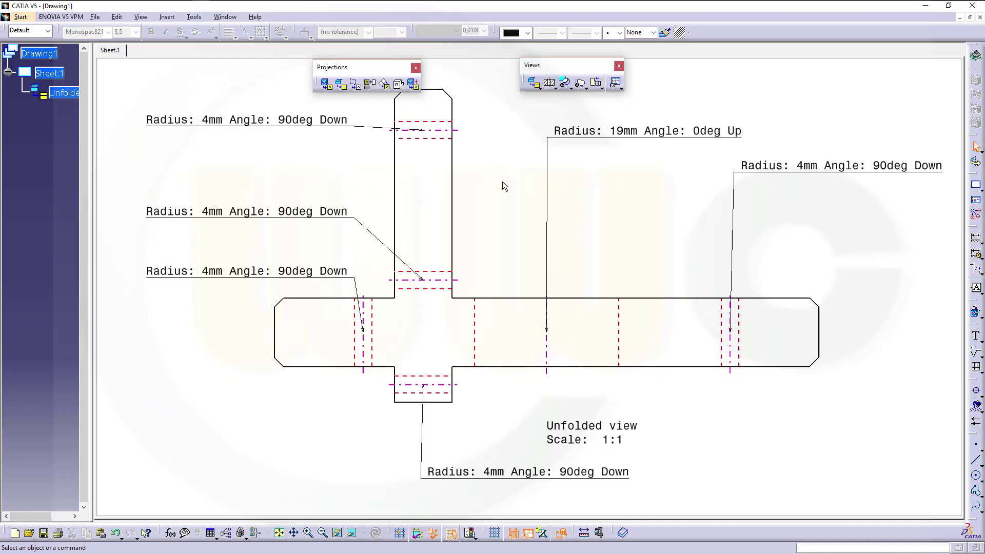